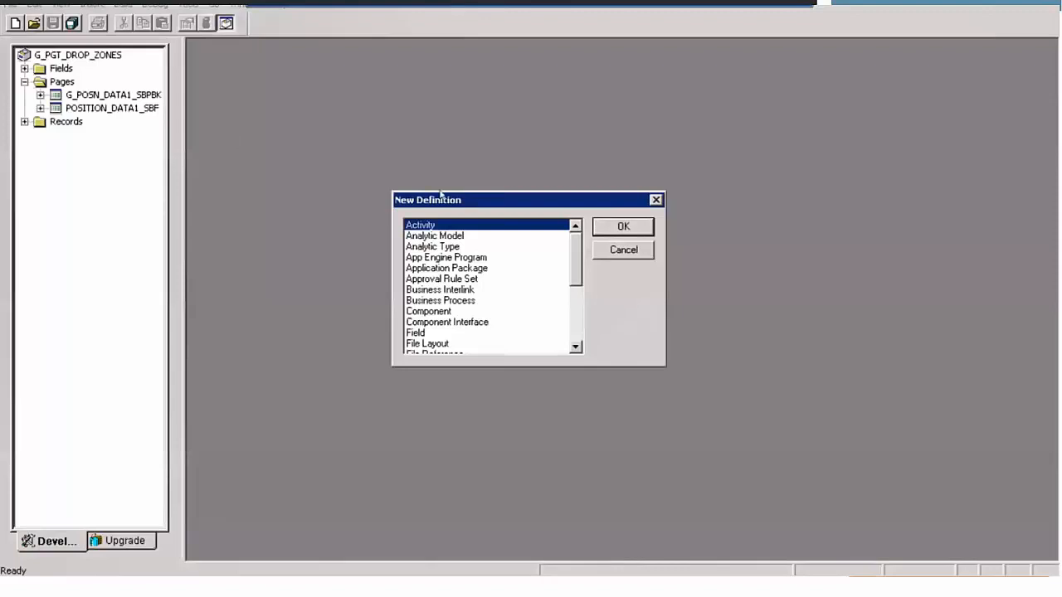
- Create a new fluid page definition based on the layout page PSL_SIMPLE_SBP
scroll(494, 303, "down", 4)
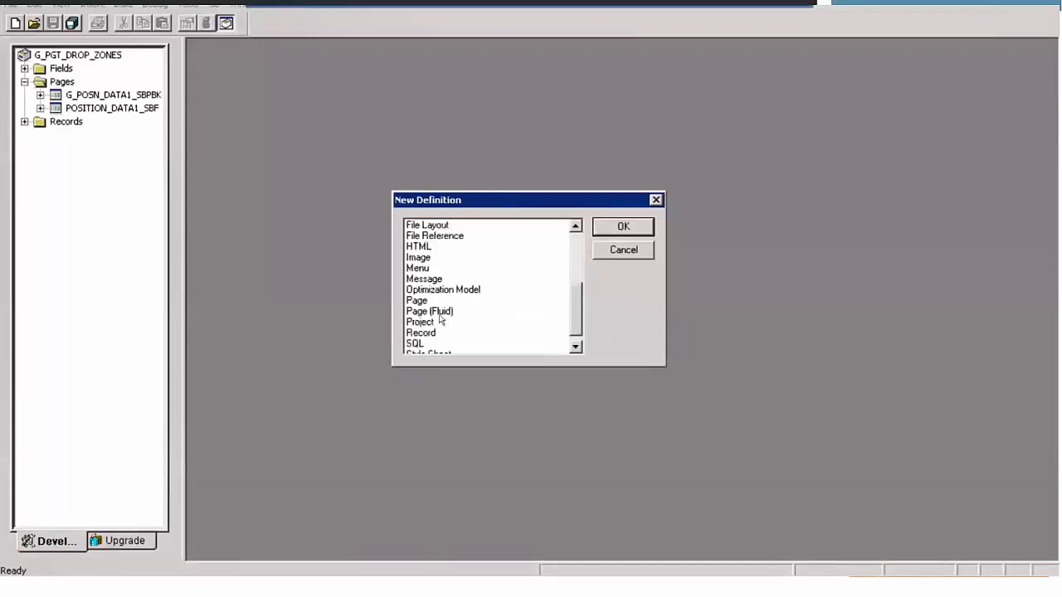
left_click(443, 312)
left_click(620, 228)
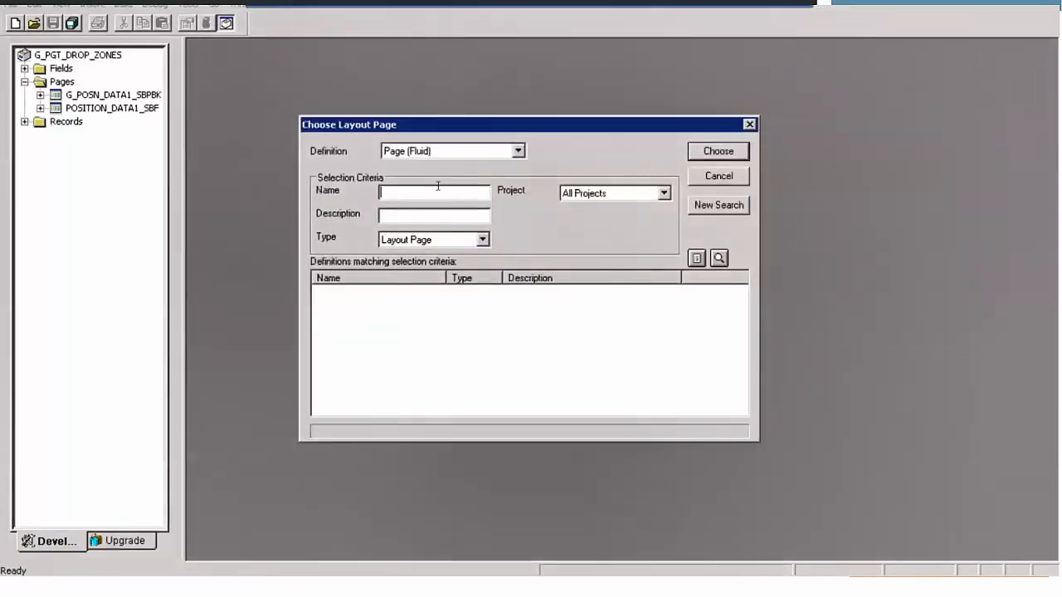
type("PSL_SIMPLE_SBP")
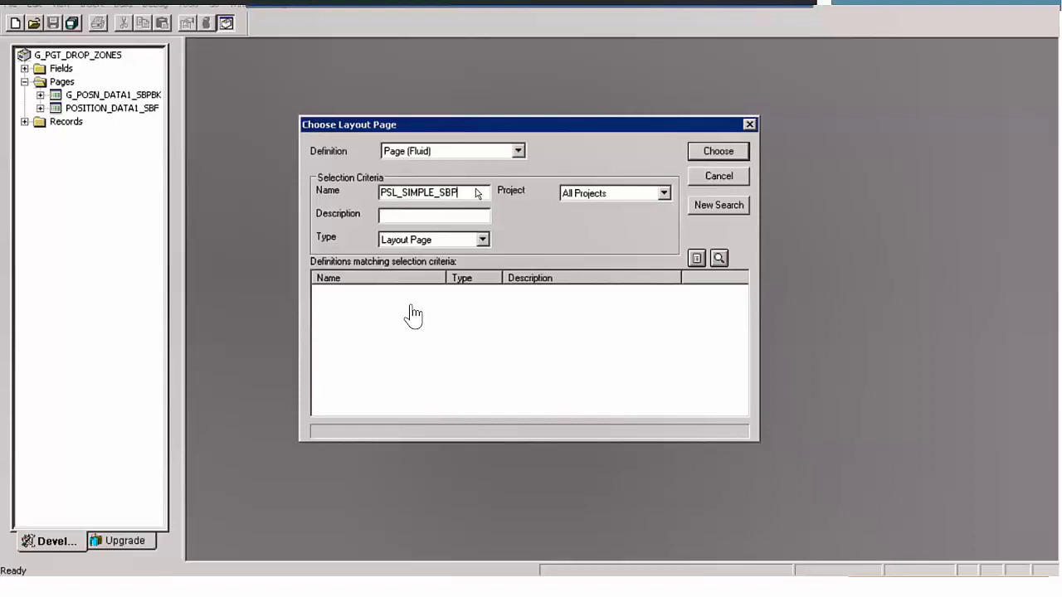
key("Return")
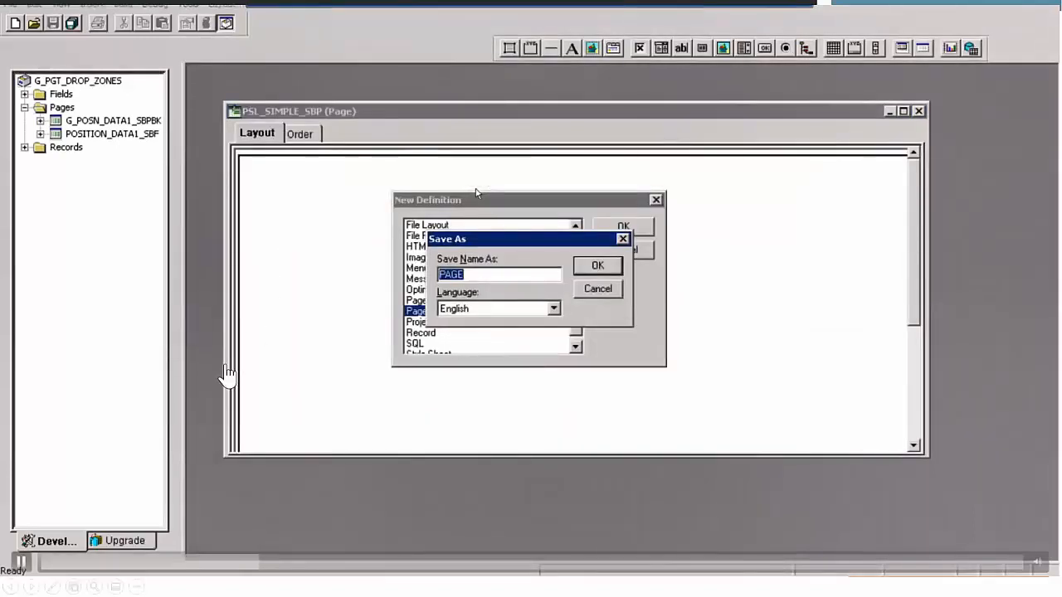
- Save the new page as G_POSN_EXT_FL_SBP, including a copy of the associated PeopleCode
type("G_POSN_")
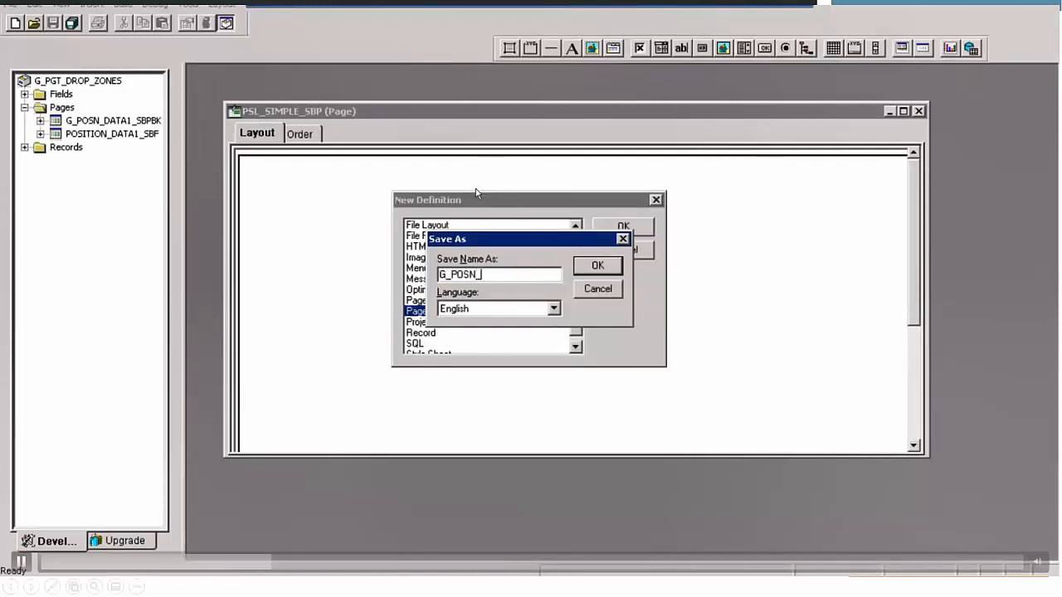
type("TEX")
type("T_FL_SBP")
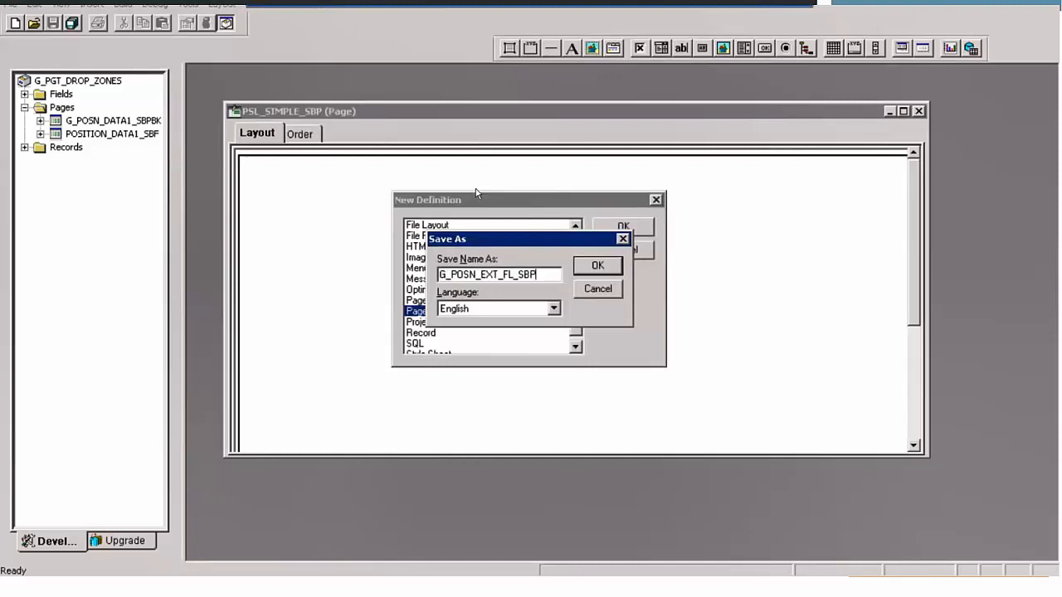
left_click(590, 273)
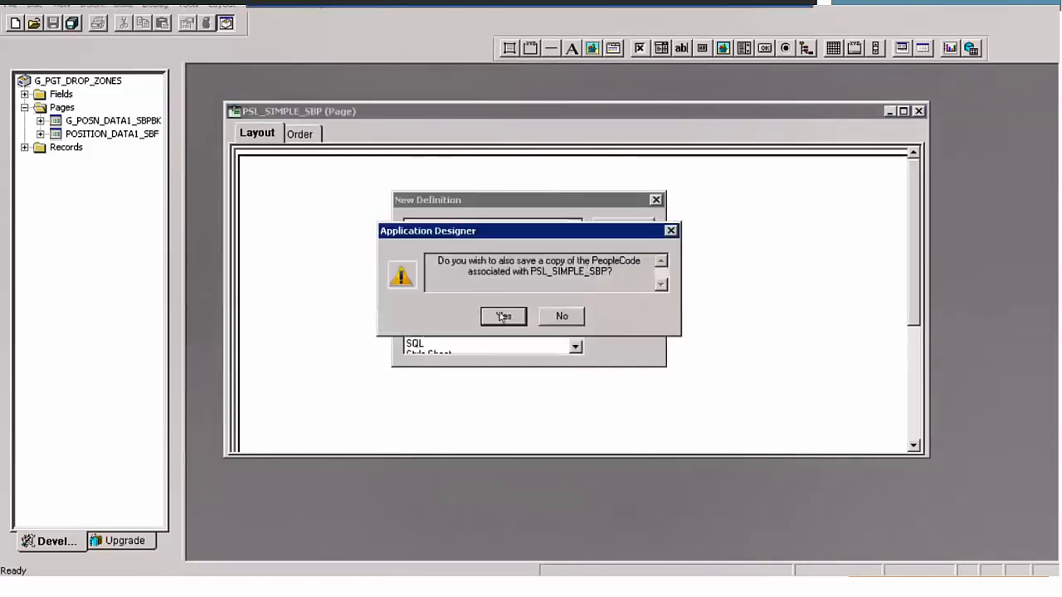
left_click(501, 317)
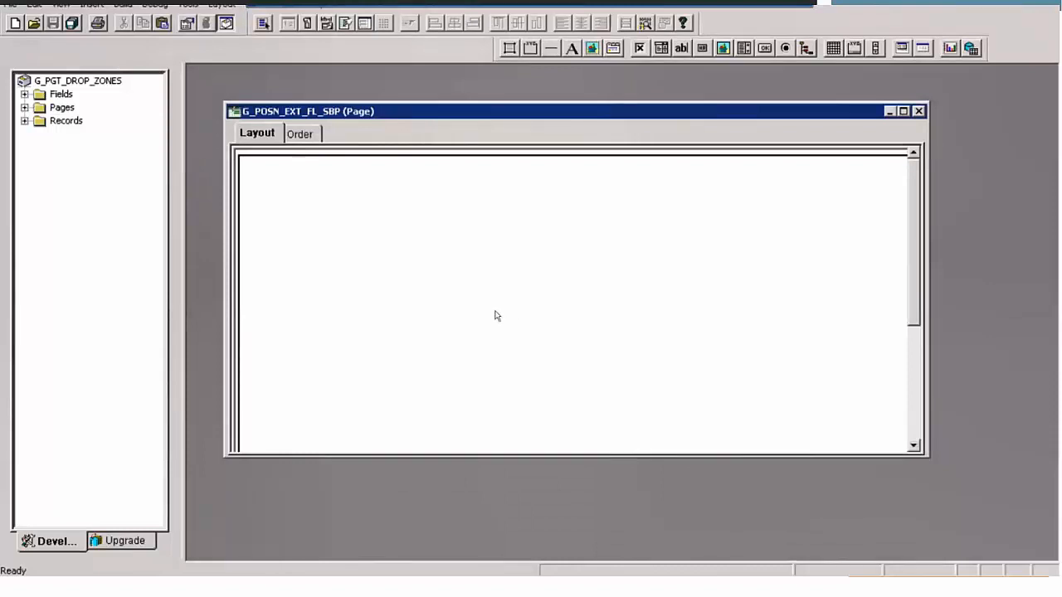
- Change the page type of G_POSN_EXT_FL_SBP to Subpage in its page properties
left_click(188, 24)
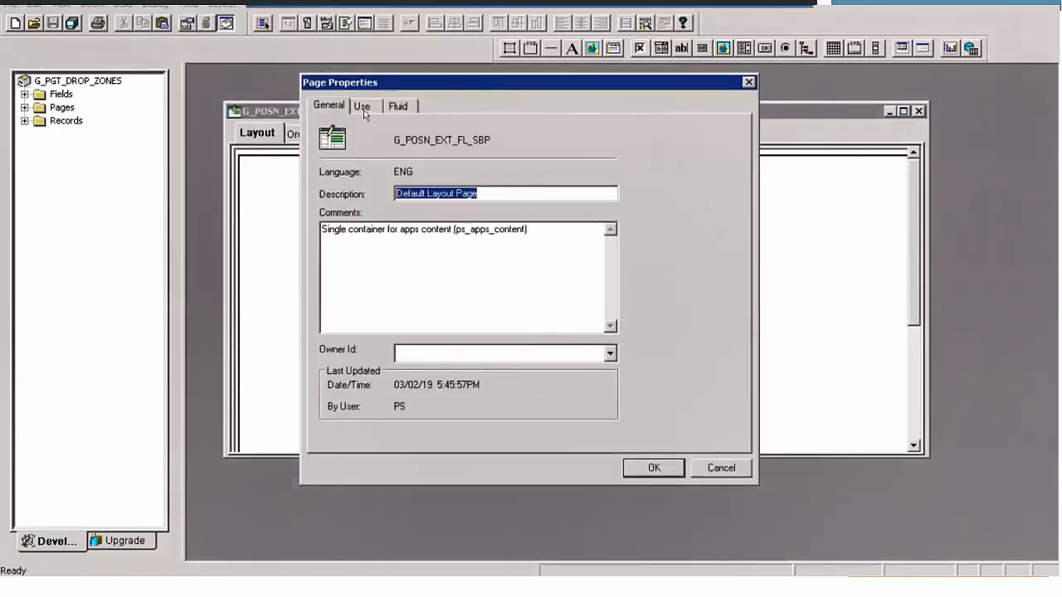
left_click(362, 108)
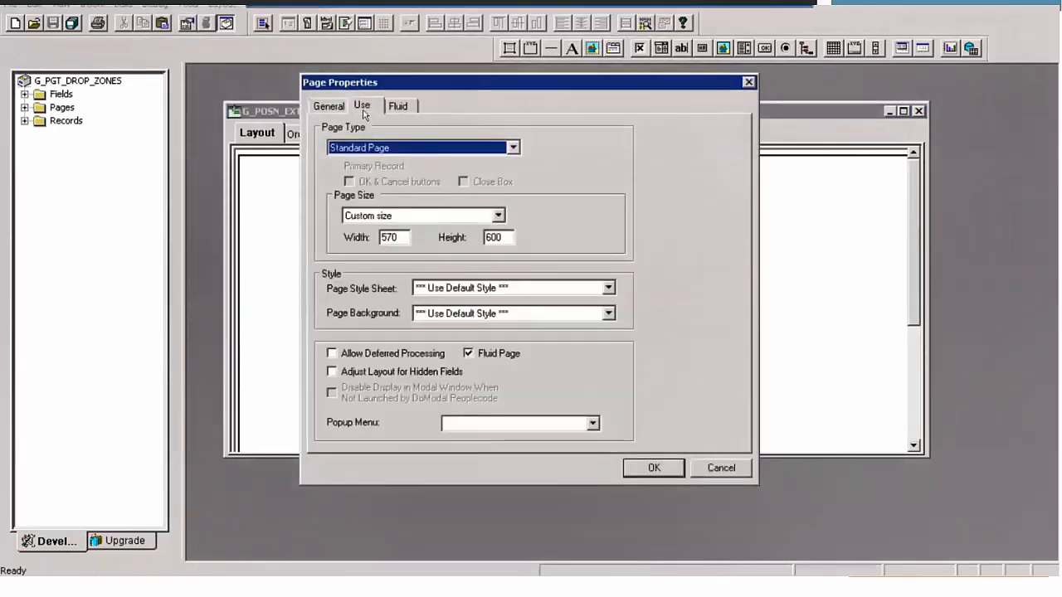
left_click(427, 148)
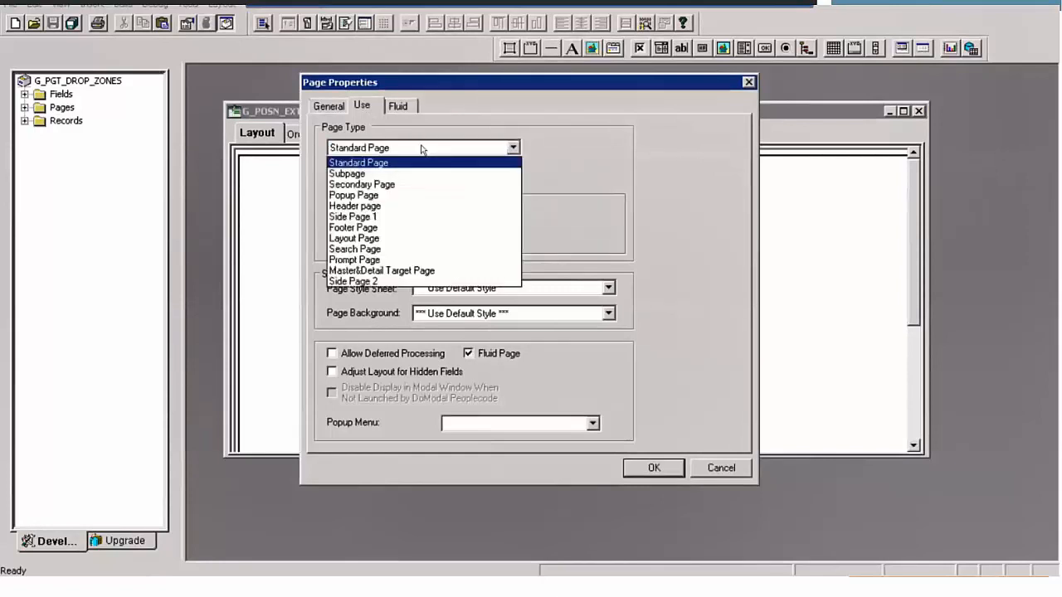
left_click(370, 175)
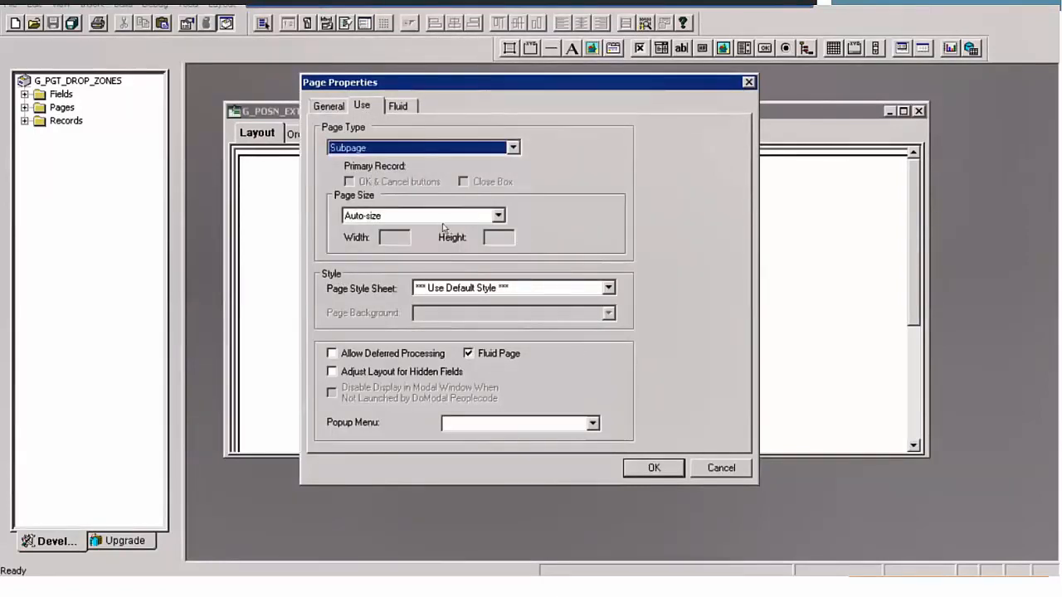
left_click(652, 469)
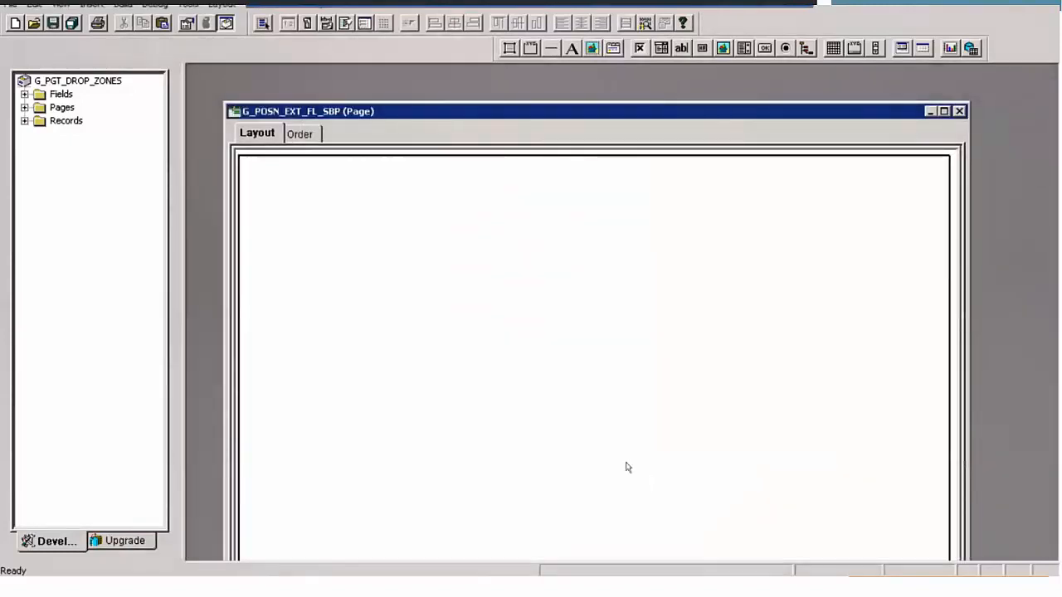
- Place the G_ANL_REVIEW_LEVEL, G_BUDGET_SOURCE and G_HANDLES_HIPAA fields from record G_POSN_DATA_EXT on the subpage layout, with the HIPAA field below the review level
left_click(25, 120)
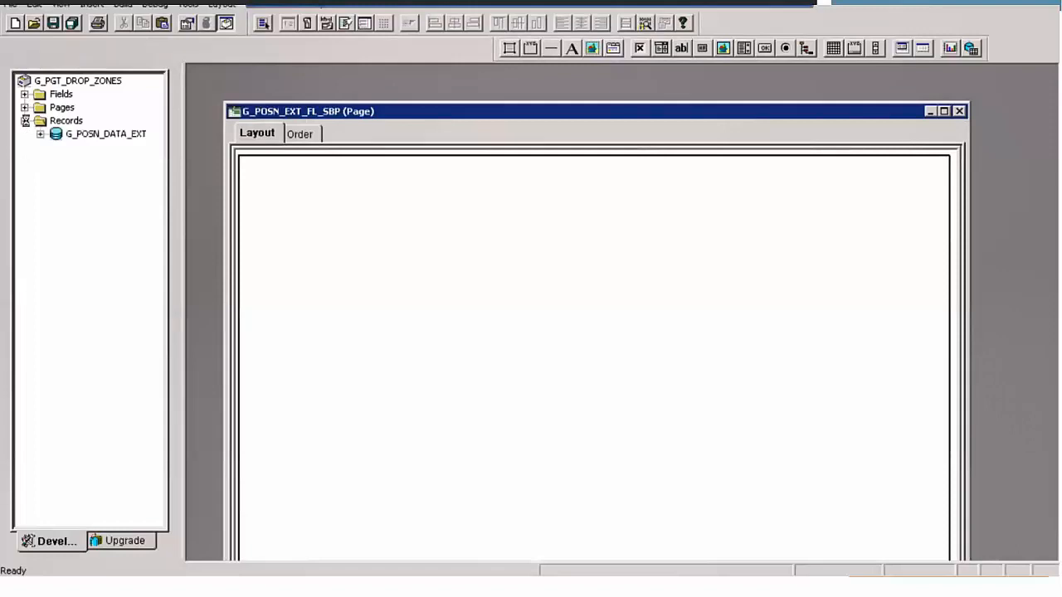
left_click(129, 187)
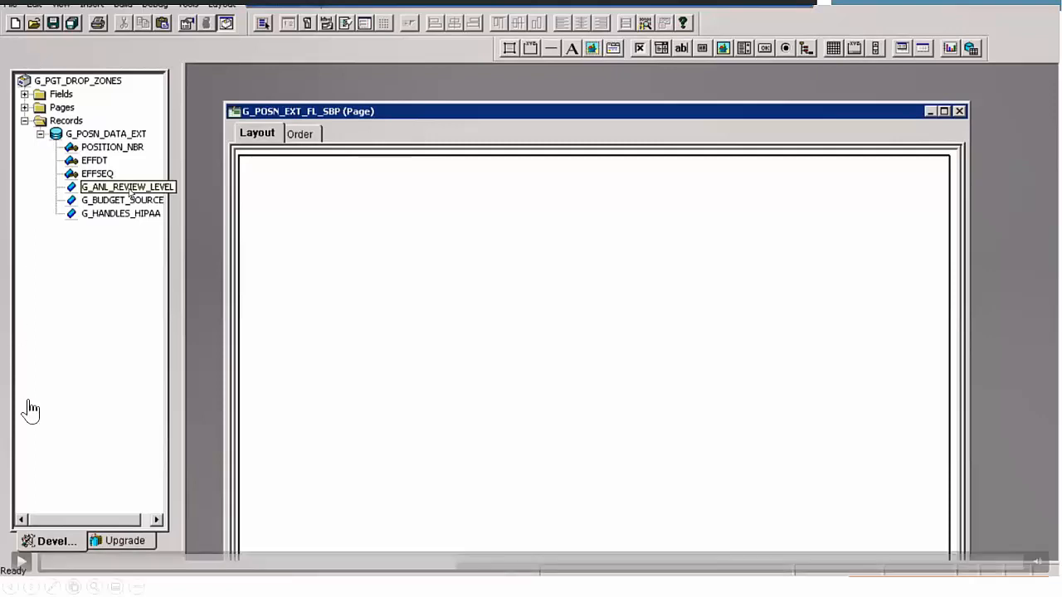
left_click(20, 562)
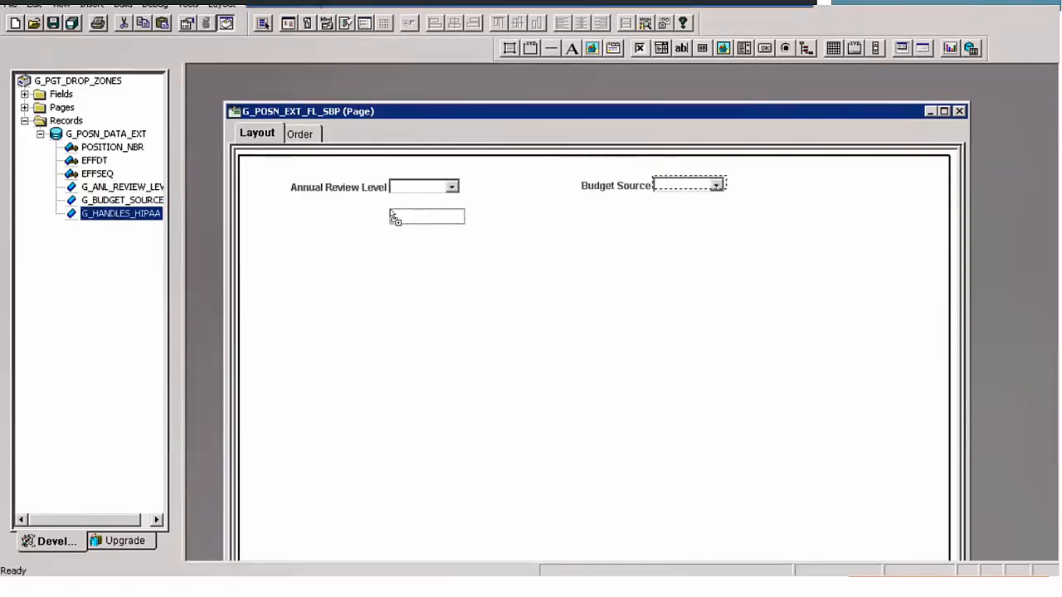
left_click_drag(390, 214, 390, 216)
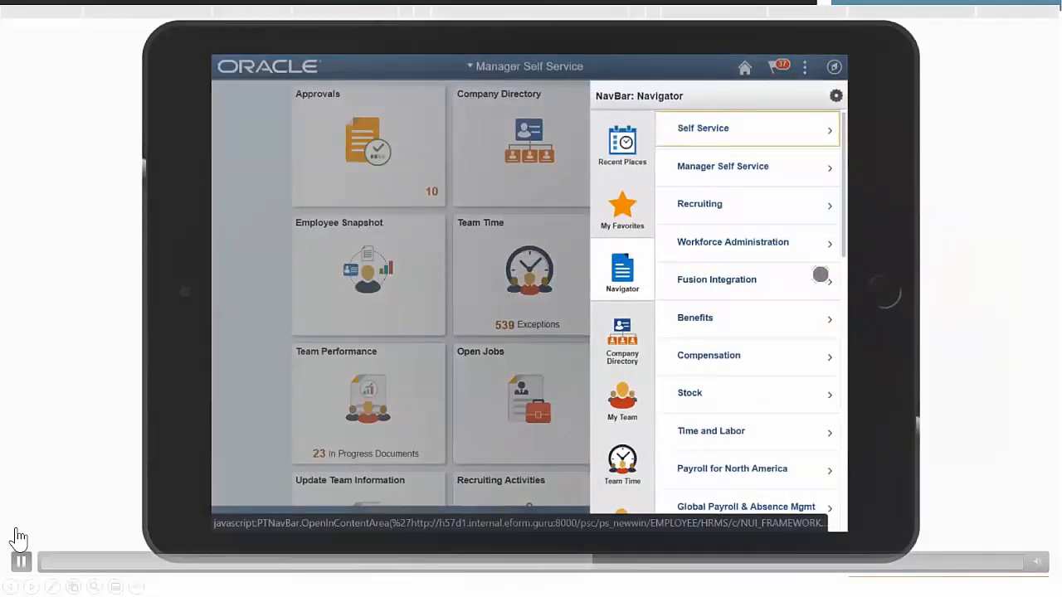
left_click(21, 561)
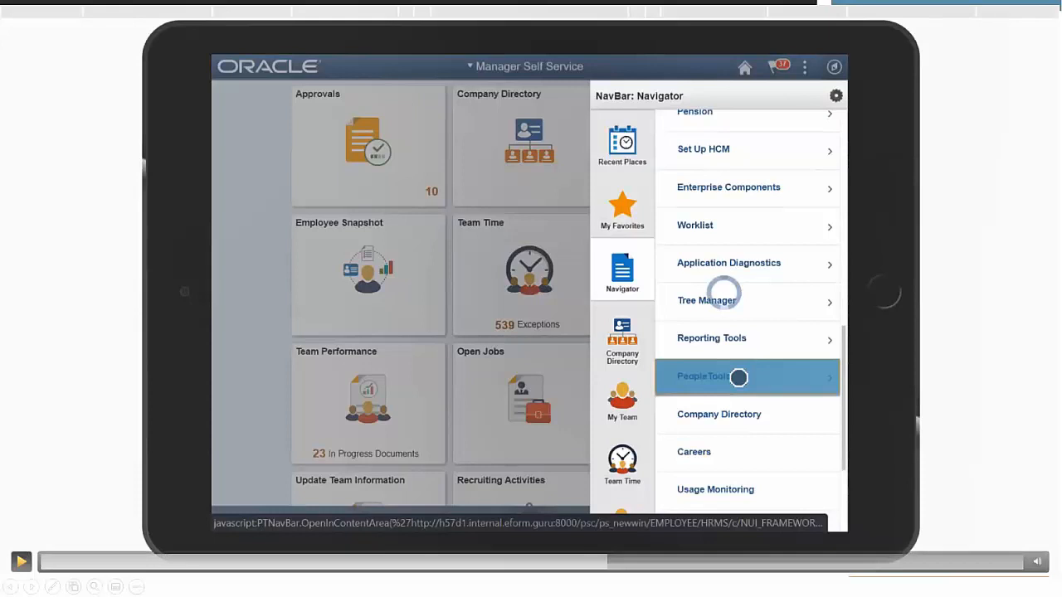
left_click(21, 562)
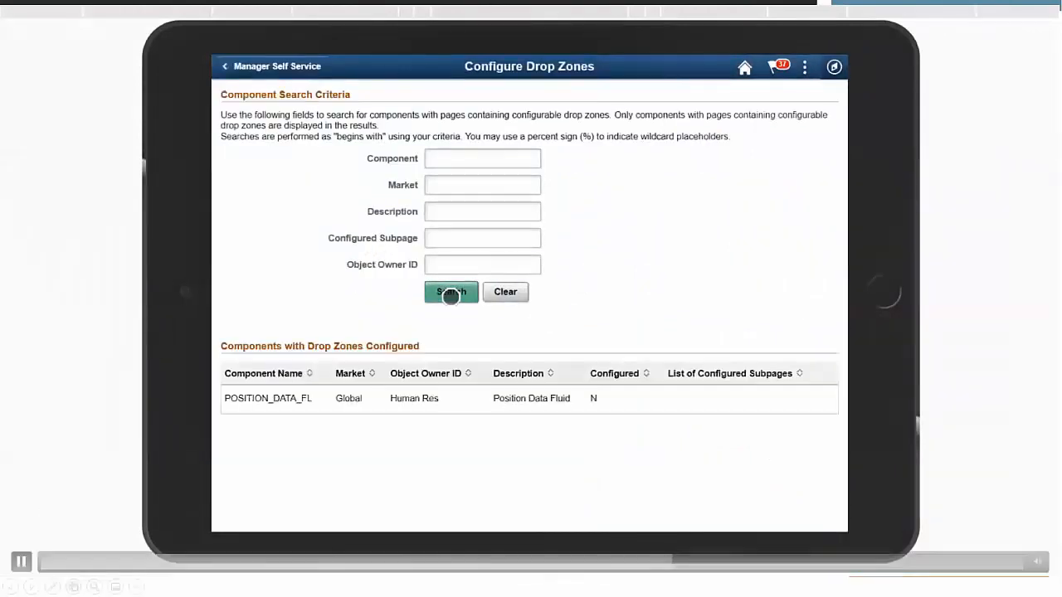
left_click(21, 562)
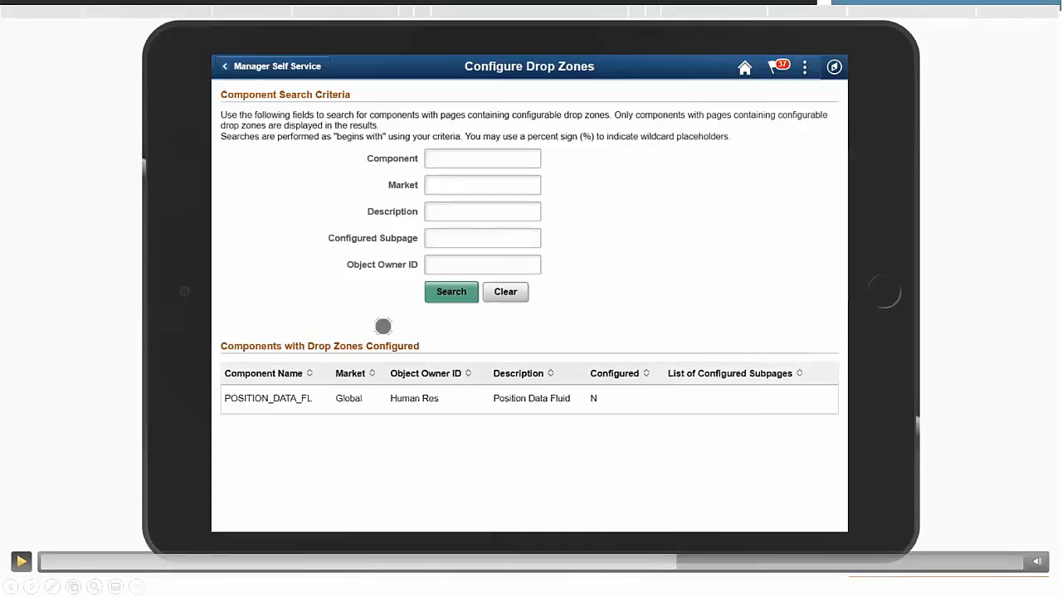
left_click(21, 561)
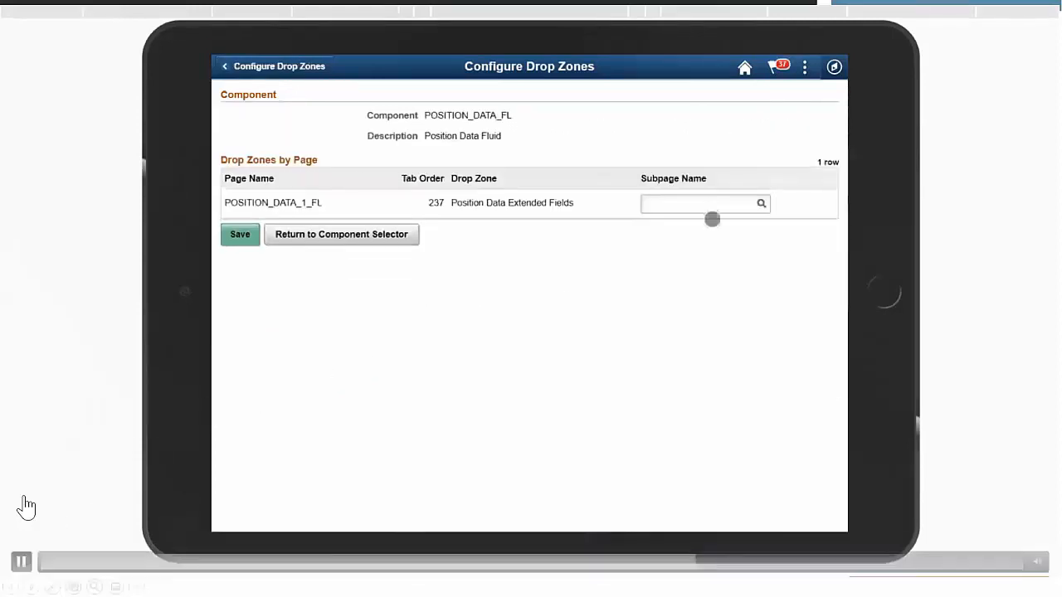
left_click(20, 561)
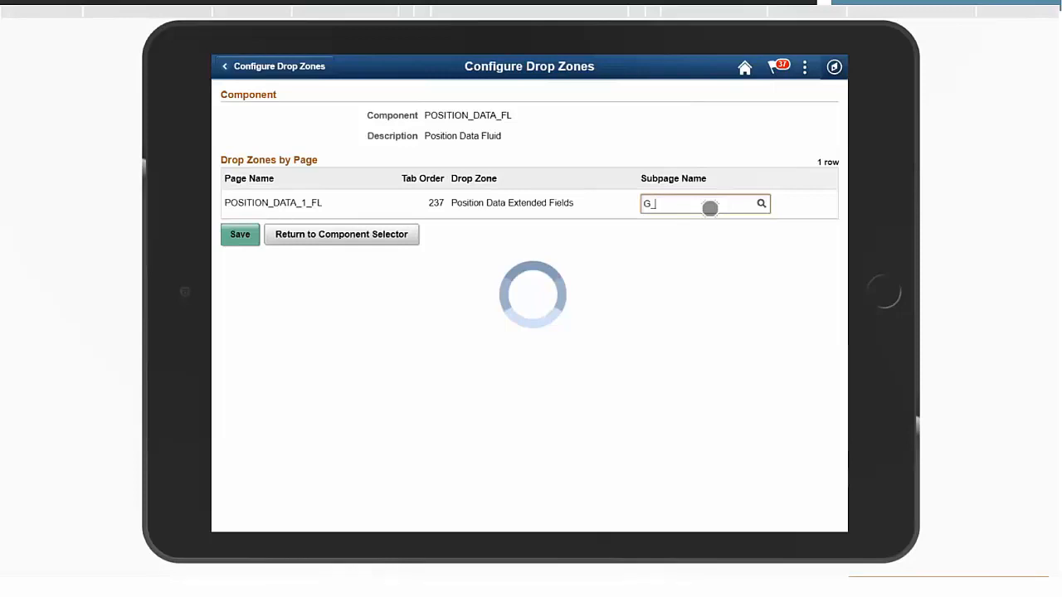
mouse_move(11, 555)
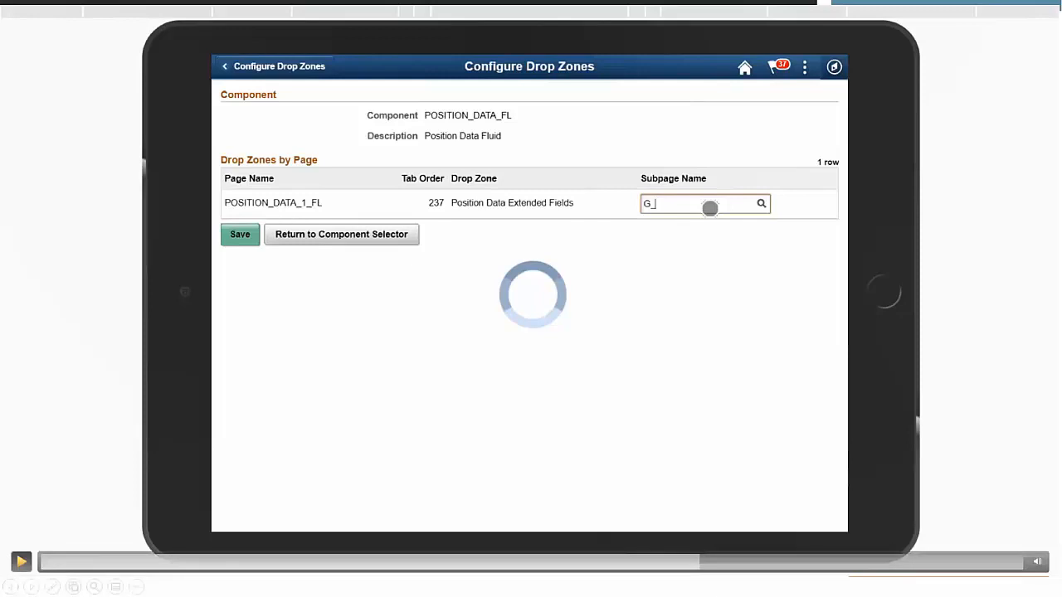
left_click(21, 561)
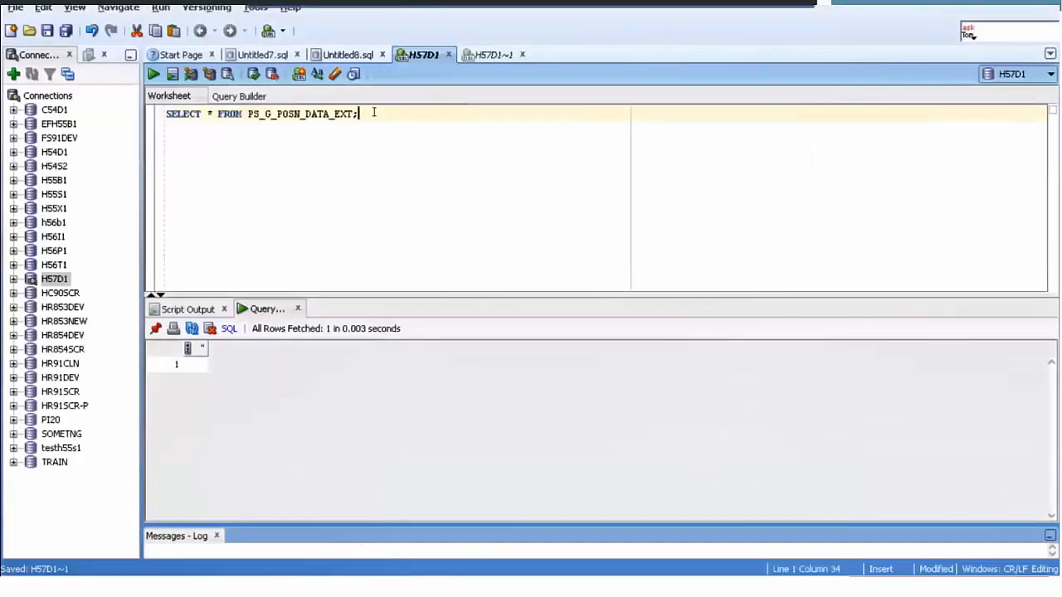
- Run the query SELECT * FROM PS_G_POSN_DATA_EXT; in the H57D1 worksheet
key("ctrl+Return")
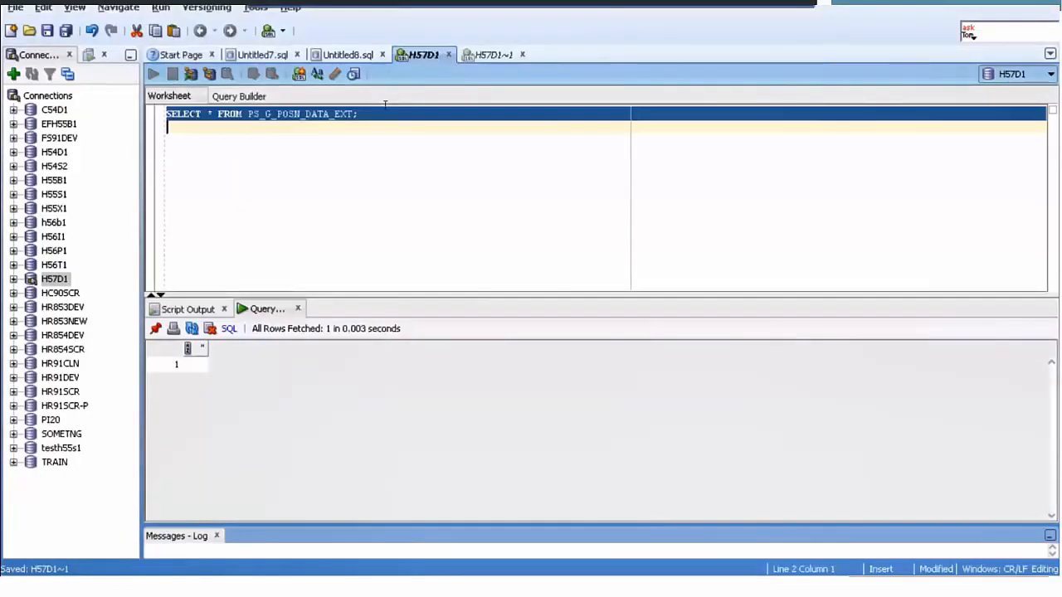
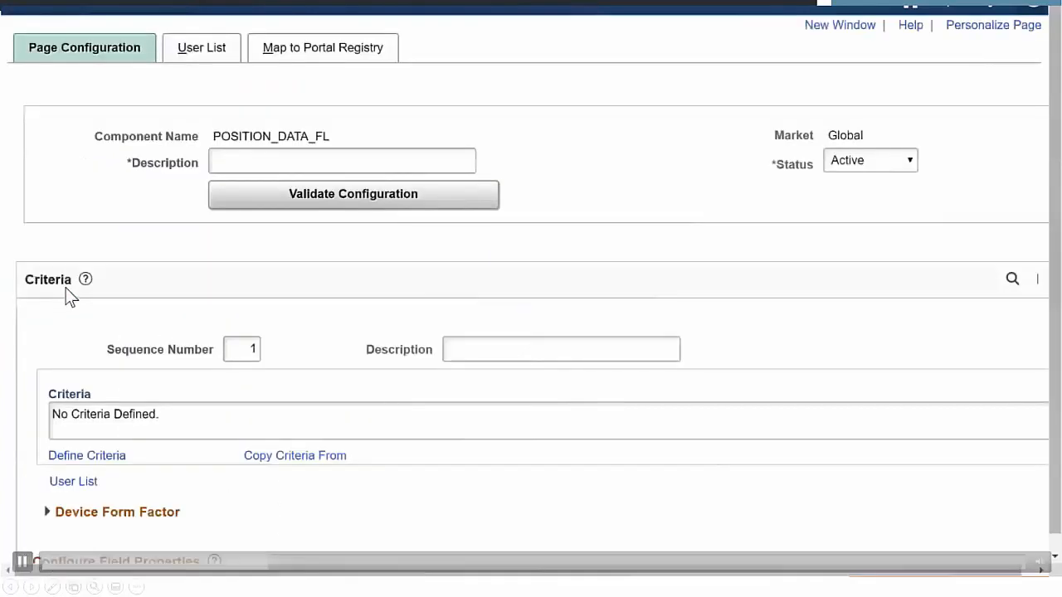
left_click(23, 561)
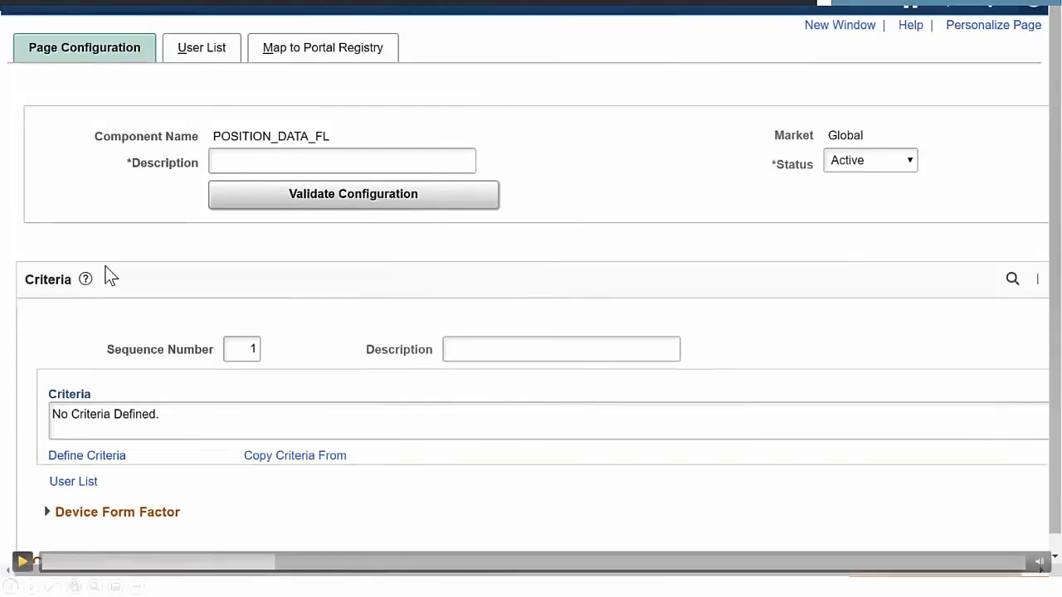
key("space")
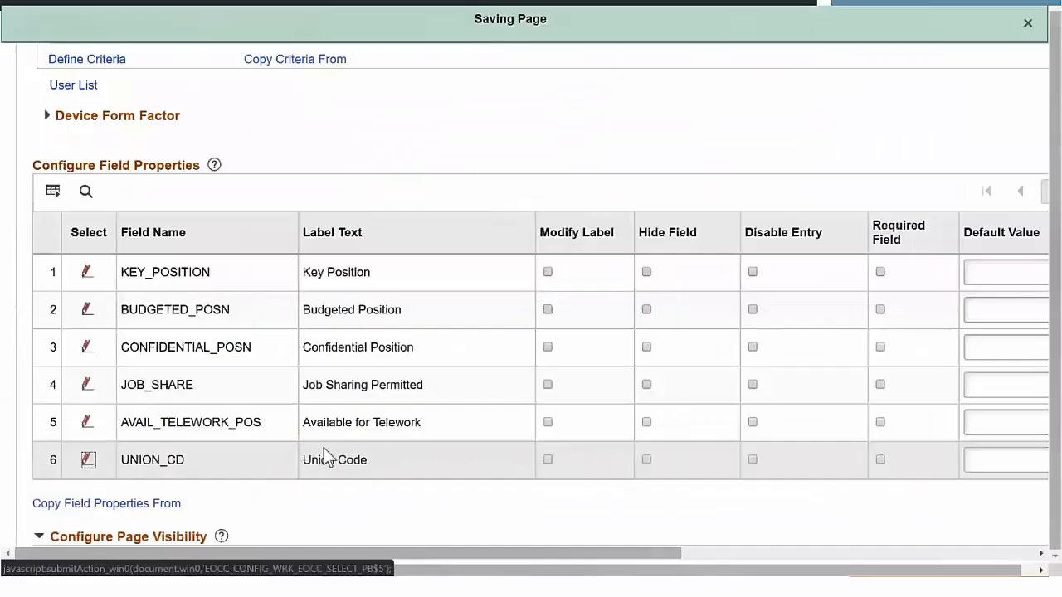
- Hide the KEY_POSITION, BUDGETED_POSN, CONFIDENTIAL_POSN, JOB_SHARE and AVAIL_TELEWORK_POS fields in the field property configuration
left_click_drag(534, 552, 710, 550)
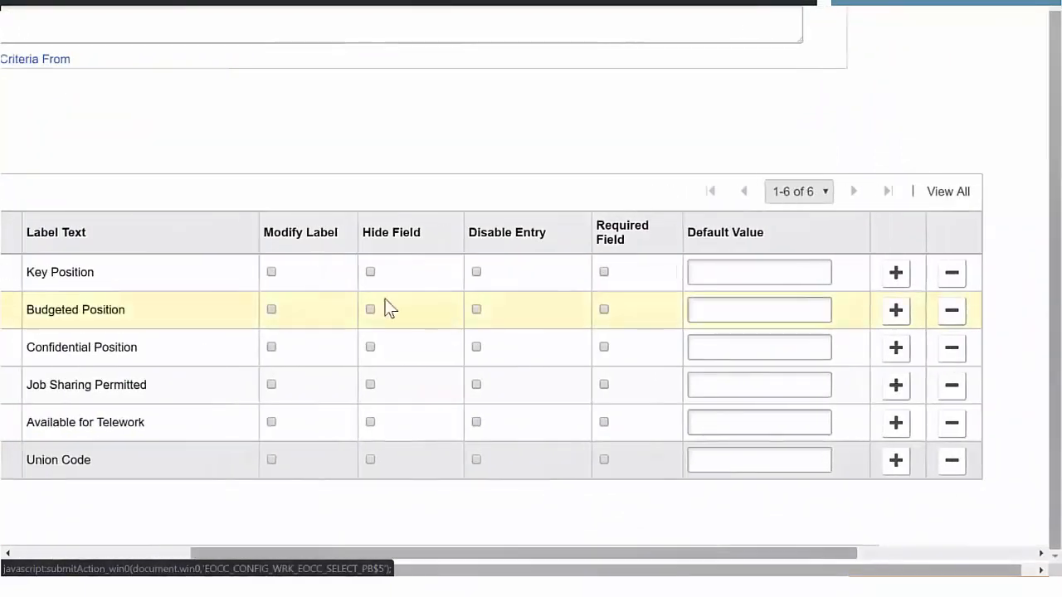
left_click_drag(536, 553, 399, 539)
left_click(572, 272)
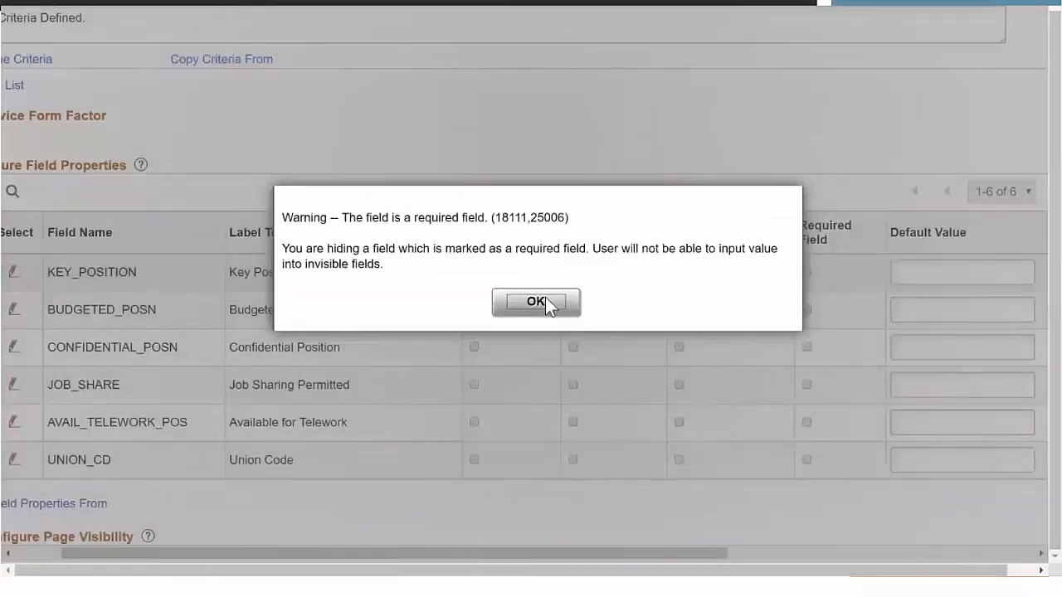
left_click(544, 301)
left_click(573, 309)
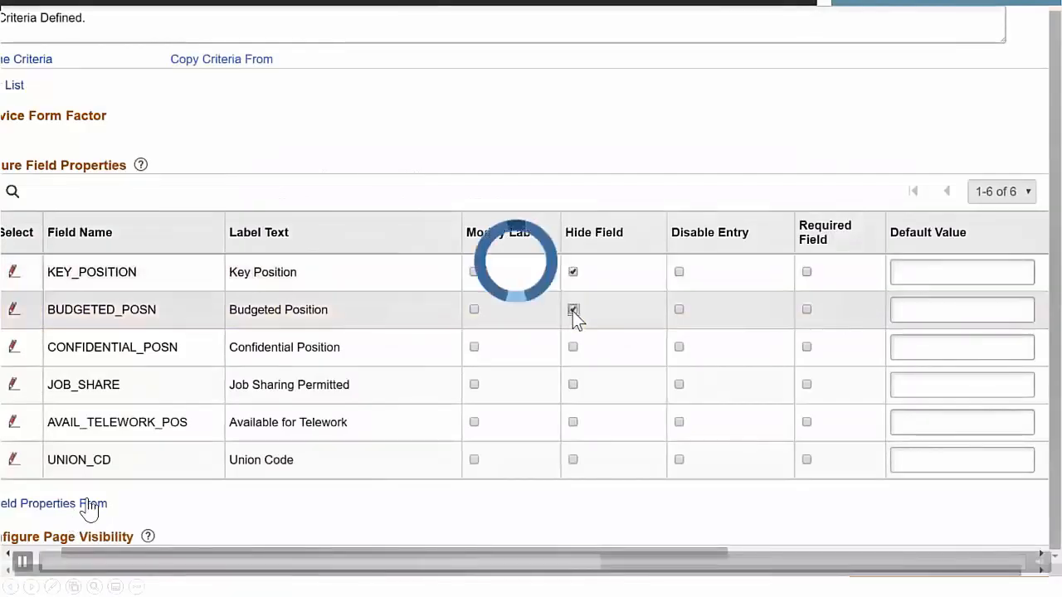
left_click(573, 347)
left_click(535, 301)
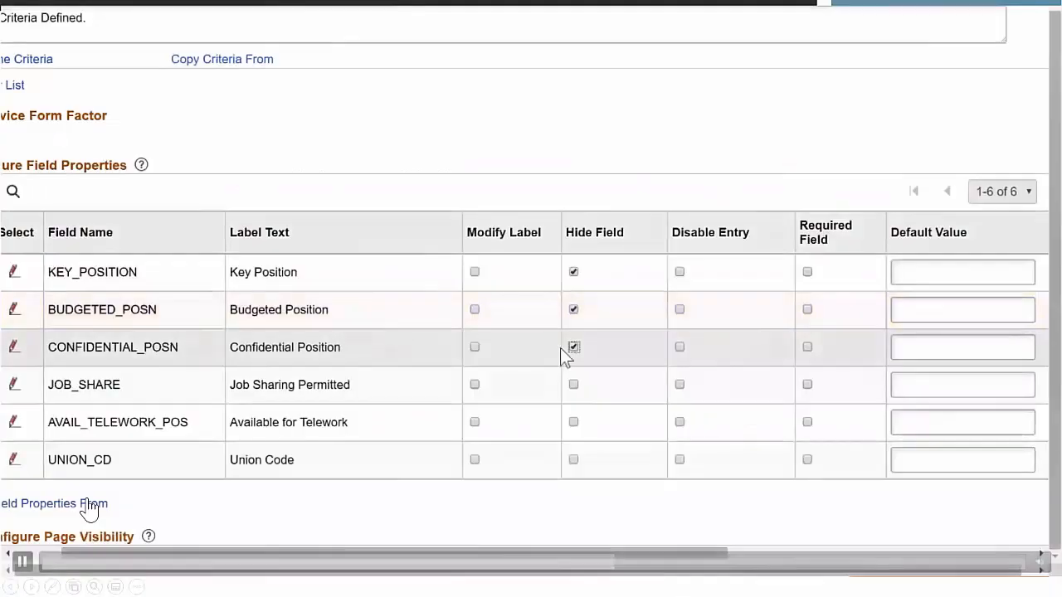
left_click(573, 384)
left_click(541, 307)
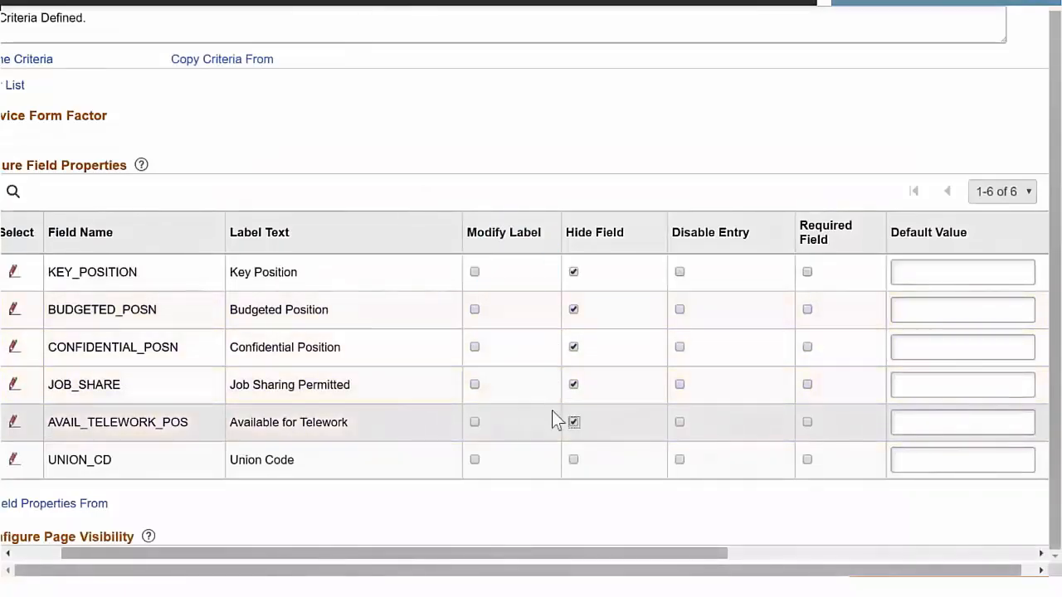
- Enable label modification for the UNION_CD field and change its label to Bargaining Affiliation
left_click(474, 460)
left_click(274, 456)
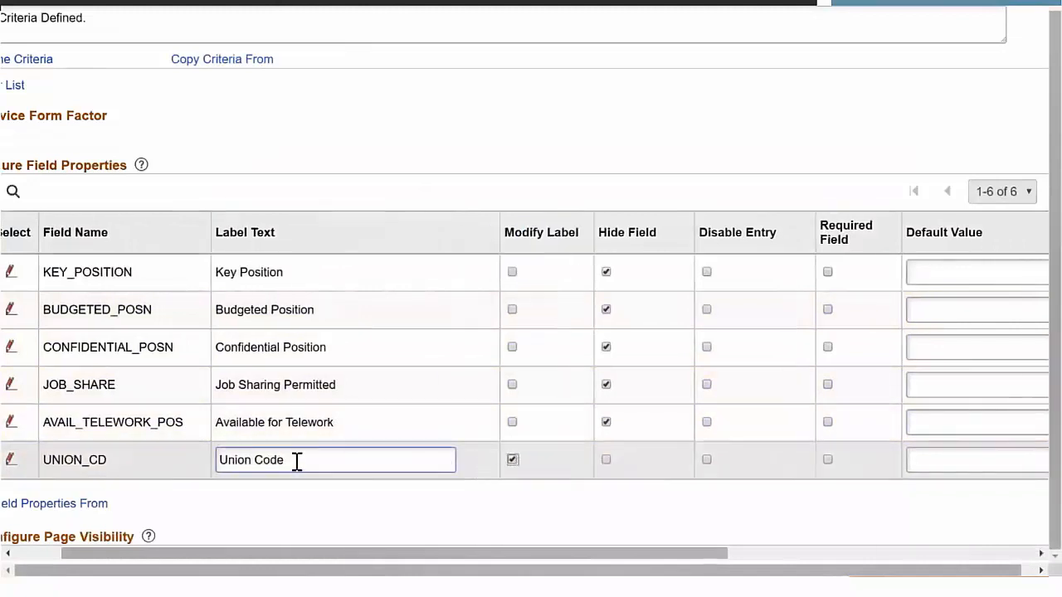
left_click_drag(297, 462, 167, 472)
type("Bar")
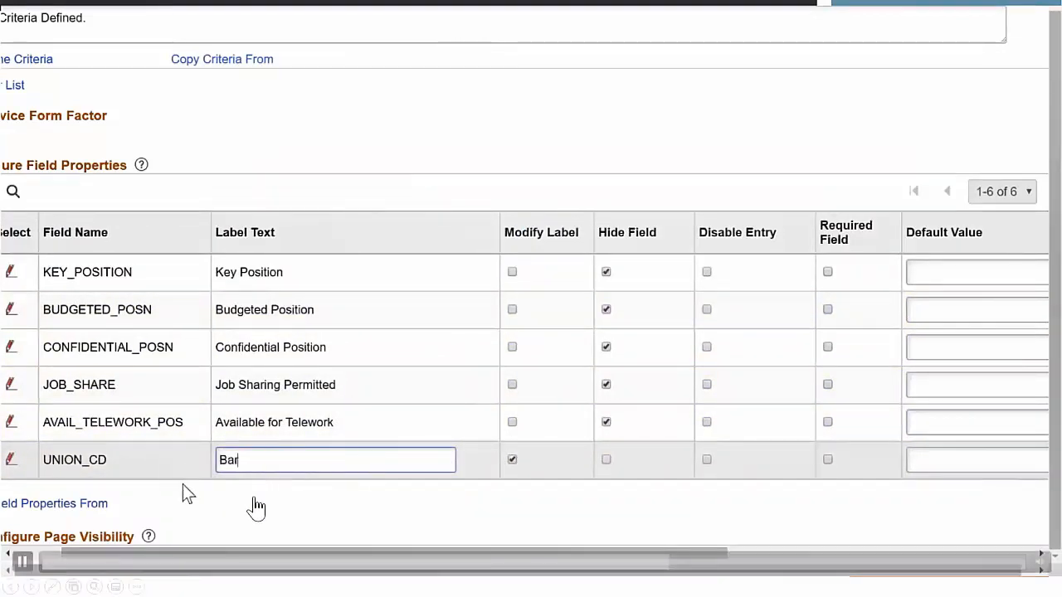
type("gaining Affiliation")
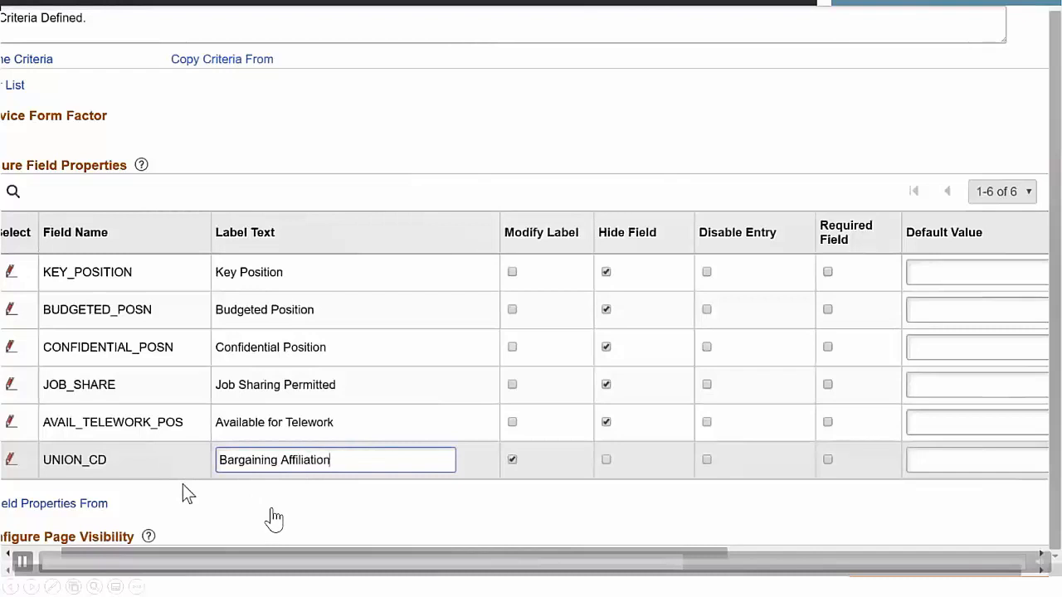
- Make the UNION_CD field required with RSW as its default value, and save the page configuration
left_click(827, 459)
left_click_drag(688, 564, 880, 540)
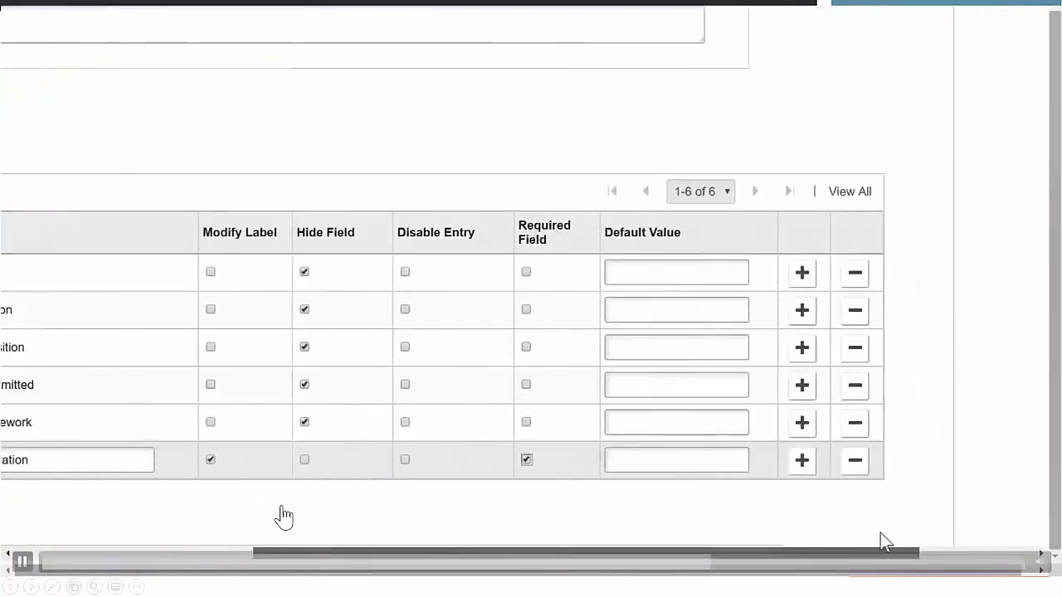
left_click(606, 469)
type("RSW")
left_click_drag(559, 554, 290, 550)
scroll(446, 491, "down", 2)
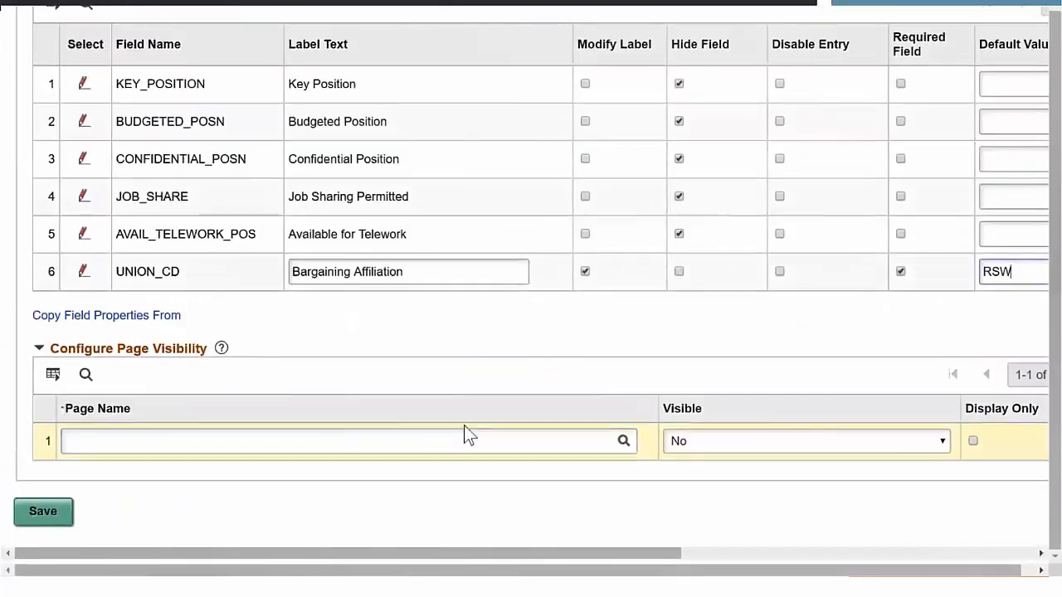
left_click(41, 512)
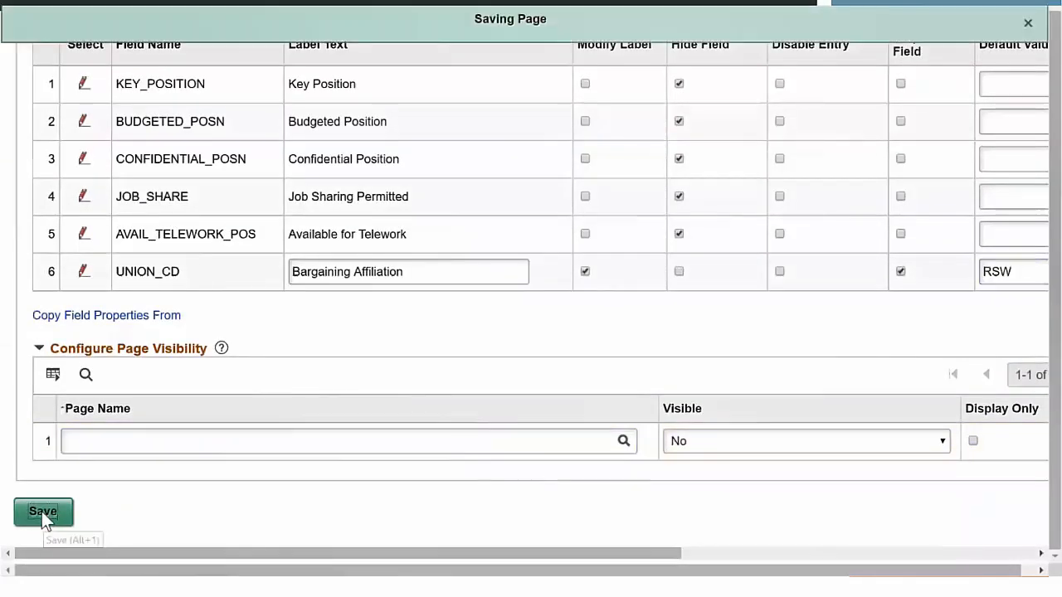
- Map the POSITION_DATA_FL configuration to the EMPLOYEE portal's Manage Positions entry and apply it
left_click_drag(1054, 307, 1059, 50)
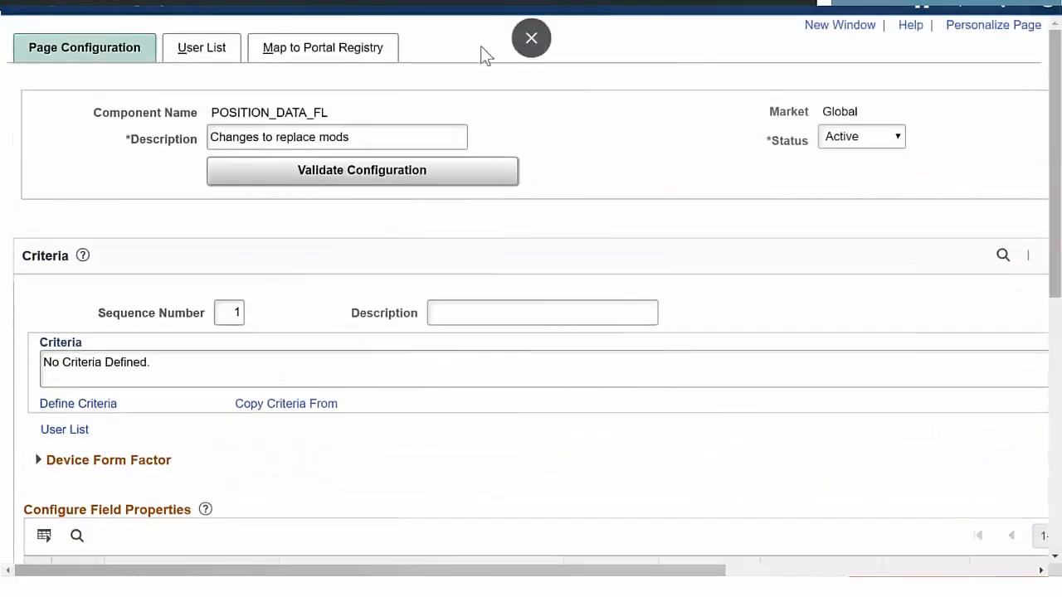
left_click(344, 53)
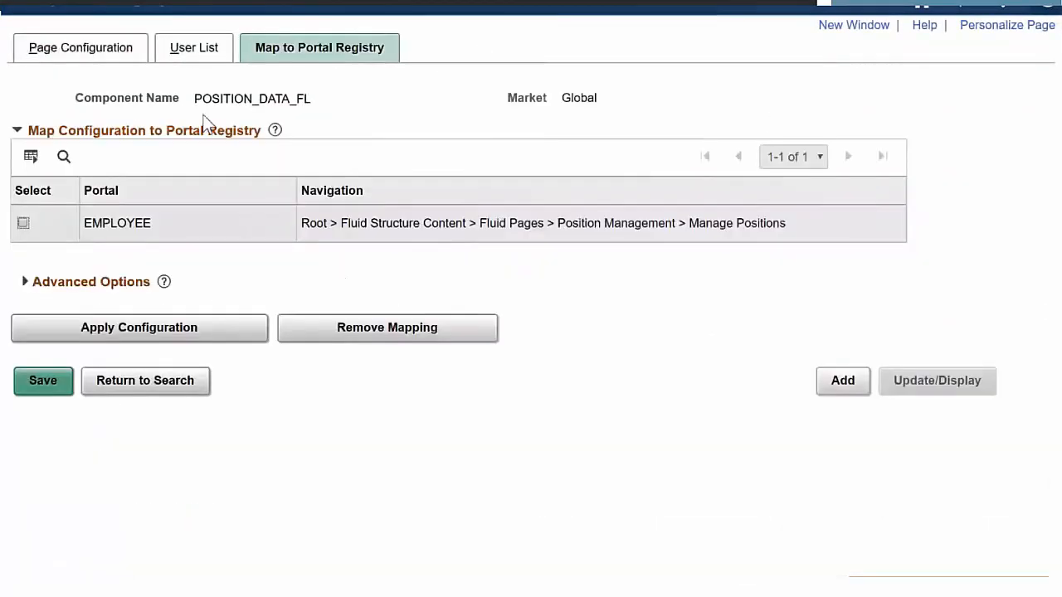
left_click(121, 328)
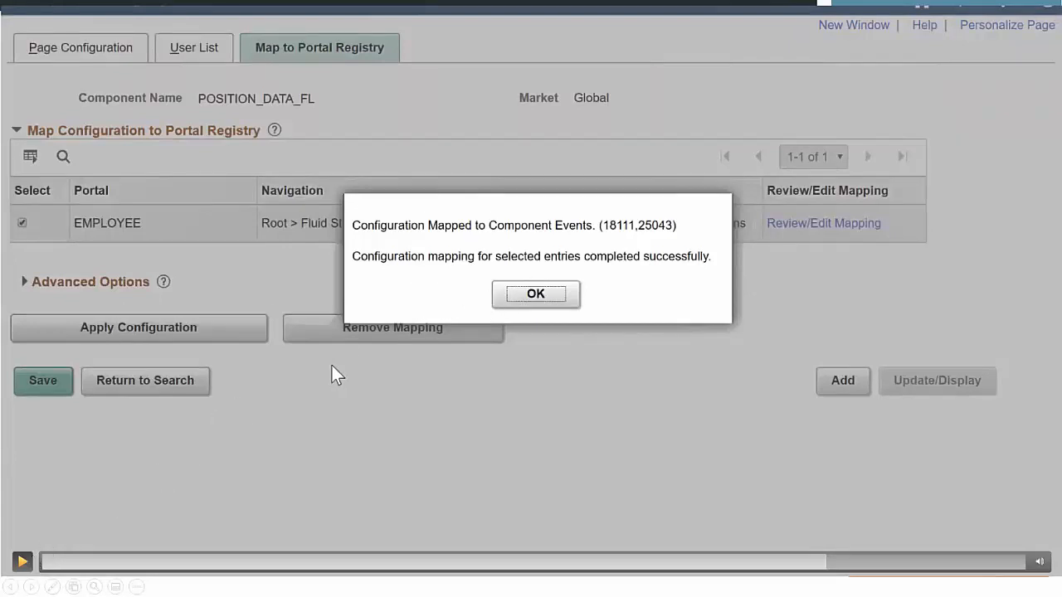
left_click(521, 298)
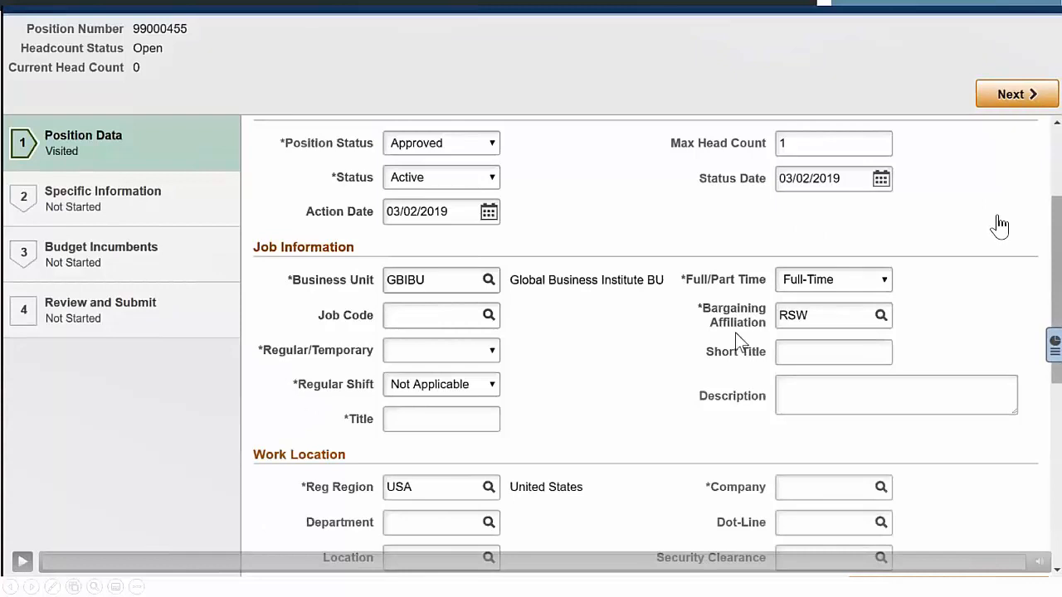
left_click(995, 219)
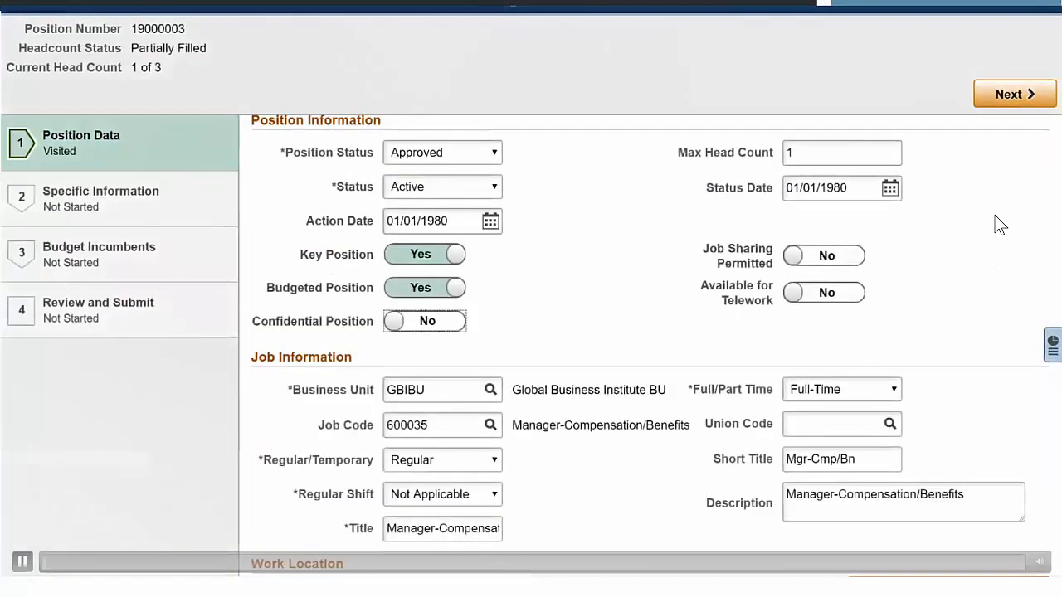
key("Right")
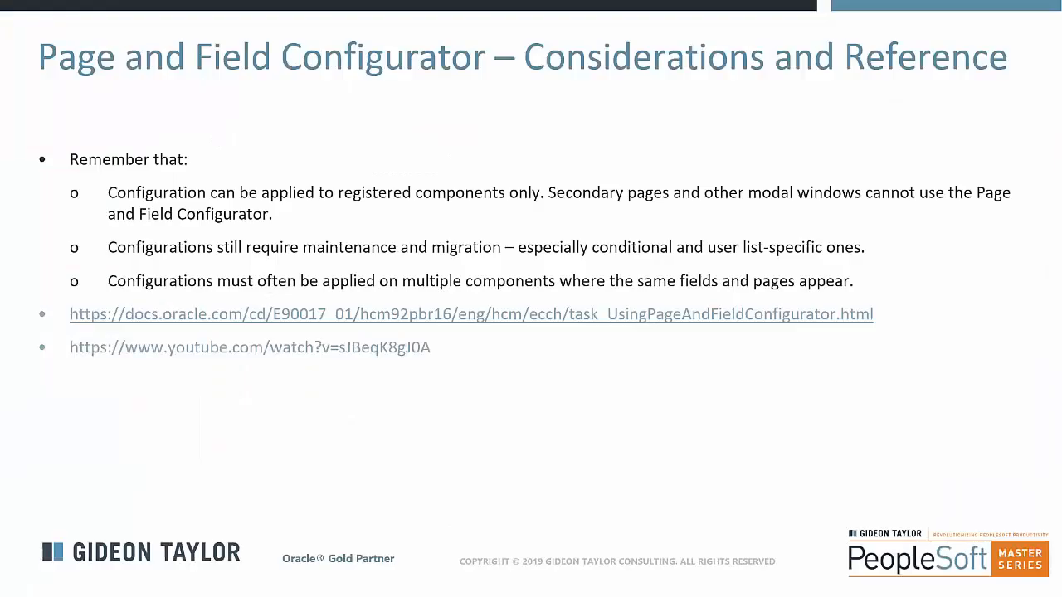
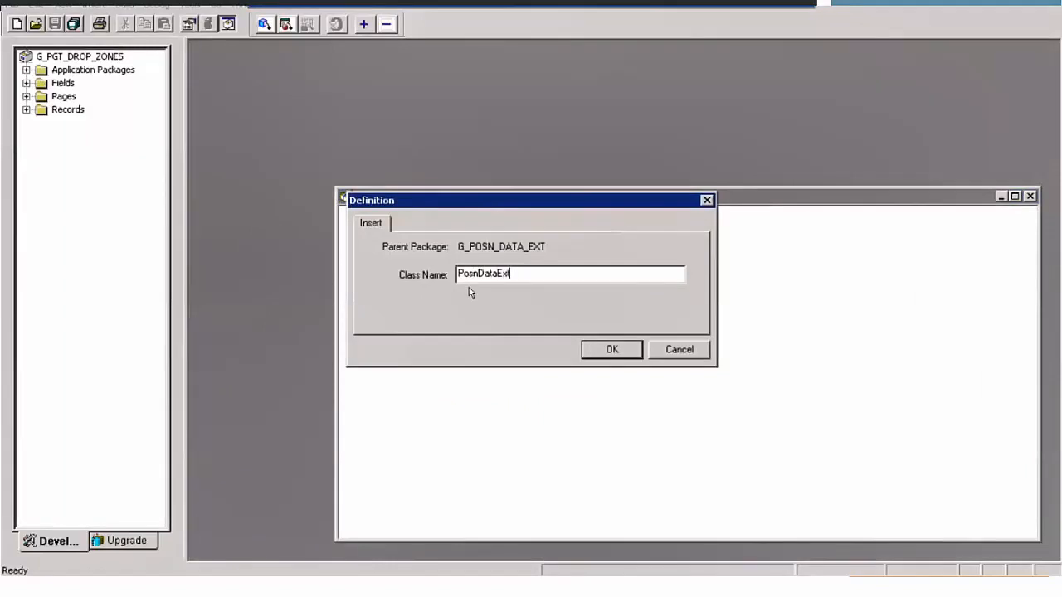
- Insert the PosnDataExt class into the G_POSN_DATA_EXT package, open its PeopleCode and paste the copied PT_RCF:ServiceInterface class template
left_click(609, 350)
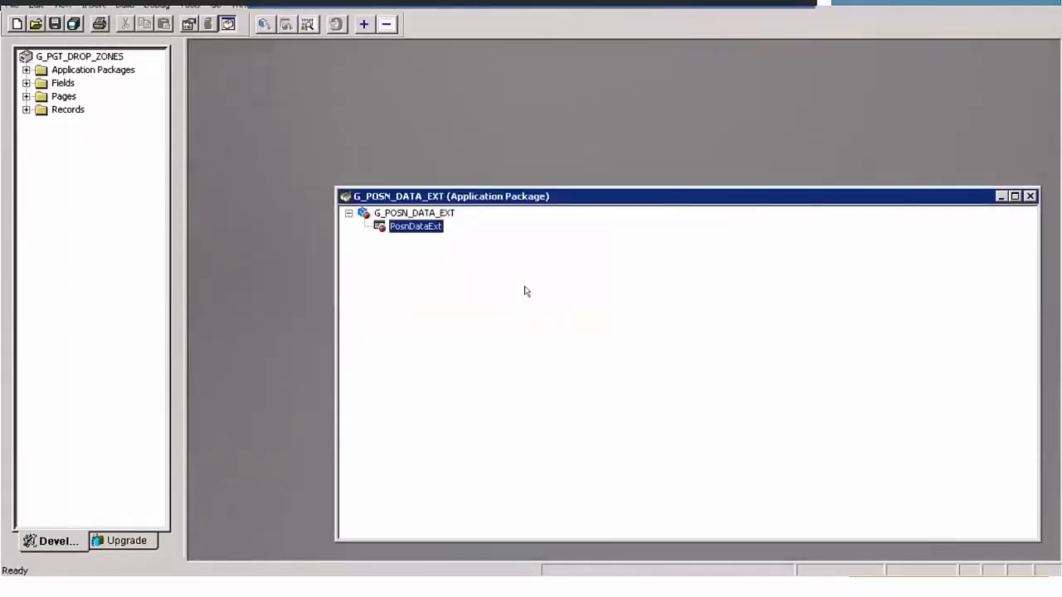
right_click(408, 234)
left_click(442, 365)
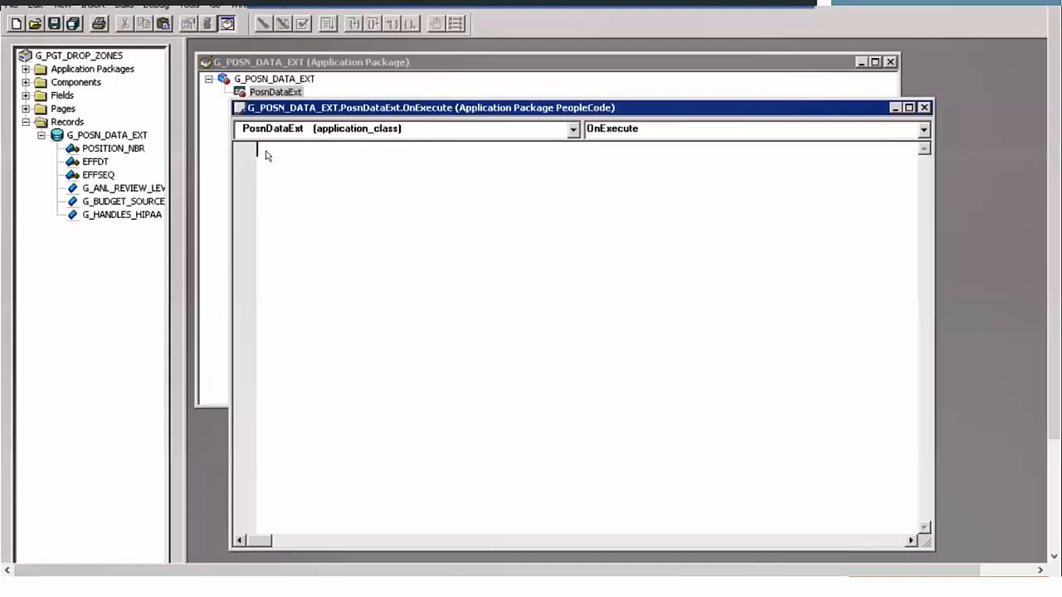
type("import PT_RCF:ServiceInterface;  class [classname] implements PT_RCF:ServiceInterface    method execute(); end-class;  method execute    /* Extends/implements PT_RCF:ServiceInterface.execute */    [your code] end-method;")
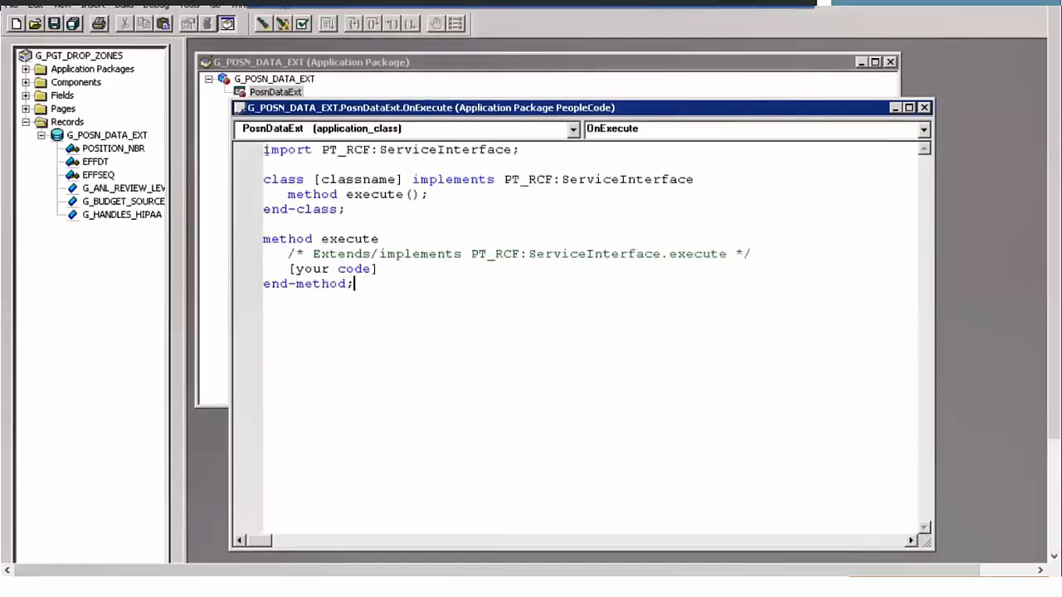
- Replace the [classname] placeholder in the class declaration with PosnDataExt
double_click(357, 179)
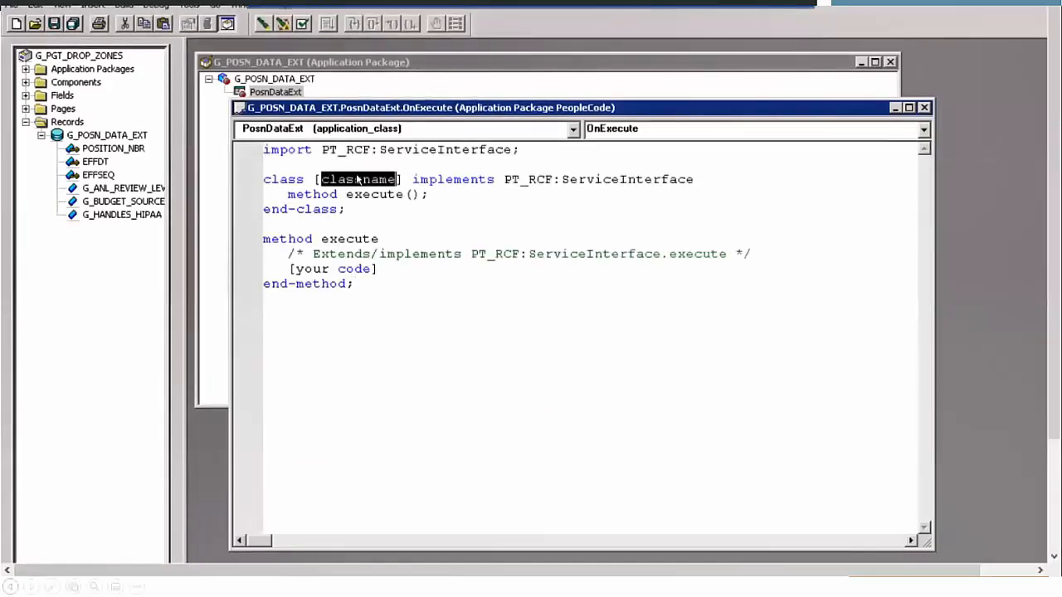
key("Delete")
key("Delete")
key("BackSpace")
type("PosnDataEx")
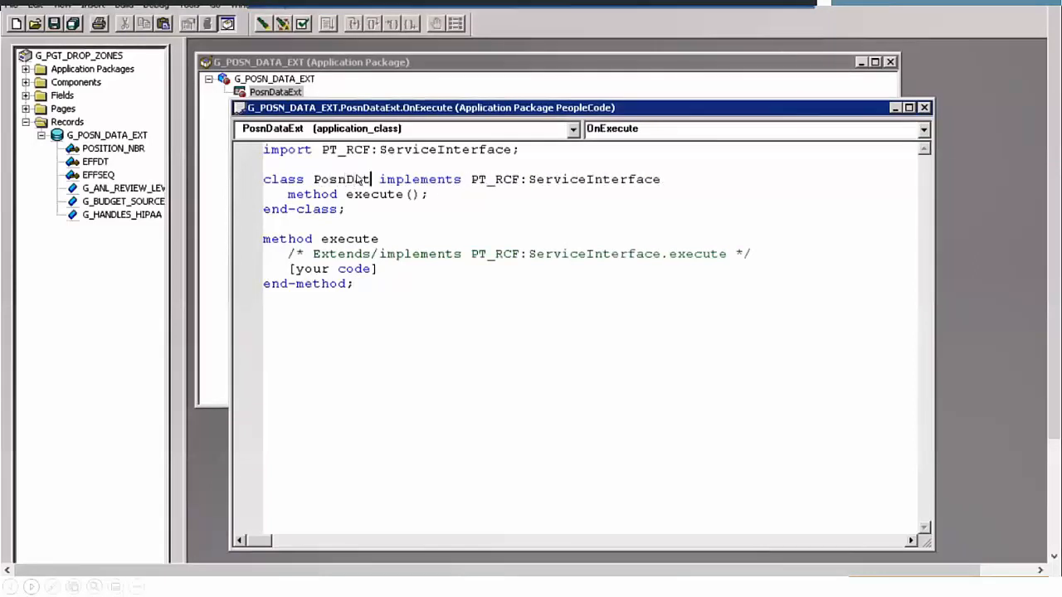
type("t")
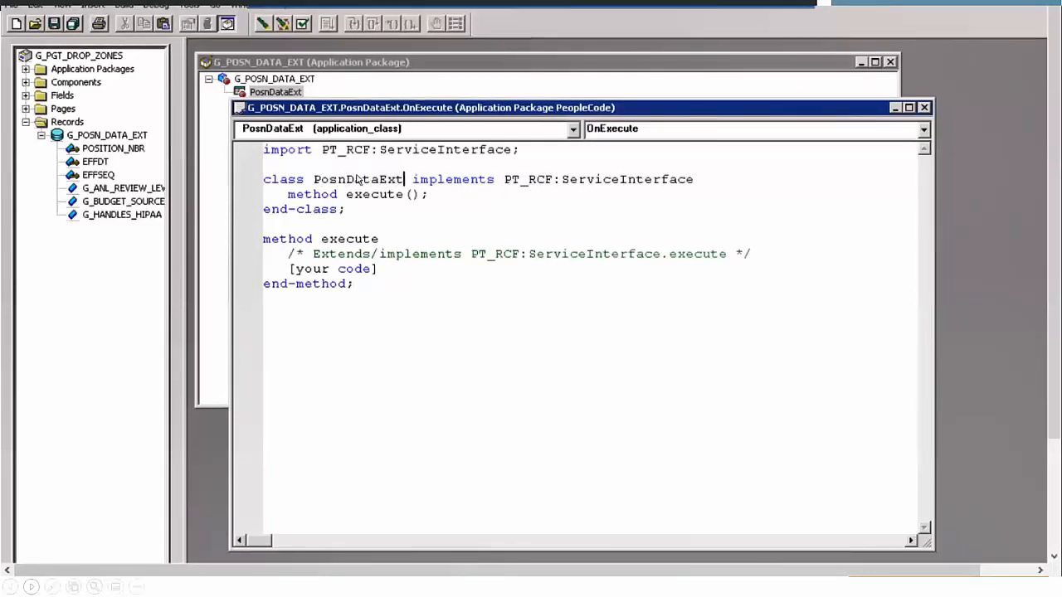
- Replace the [your code] placeholder in the execute method with the copied PeopleCode
key("shift+Left")
key("shift+Left")
key("shift+Left")
key("shift+Left")
key("shift+Left")
key("shift+Left")
key("shift+Left")
key("shift+Left")
key("shift+Left")
key("shift+Left")
key("shift+Left")
key("shift+Left")
key("shift+Left")
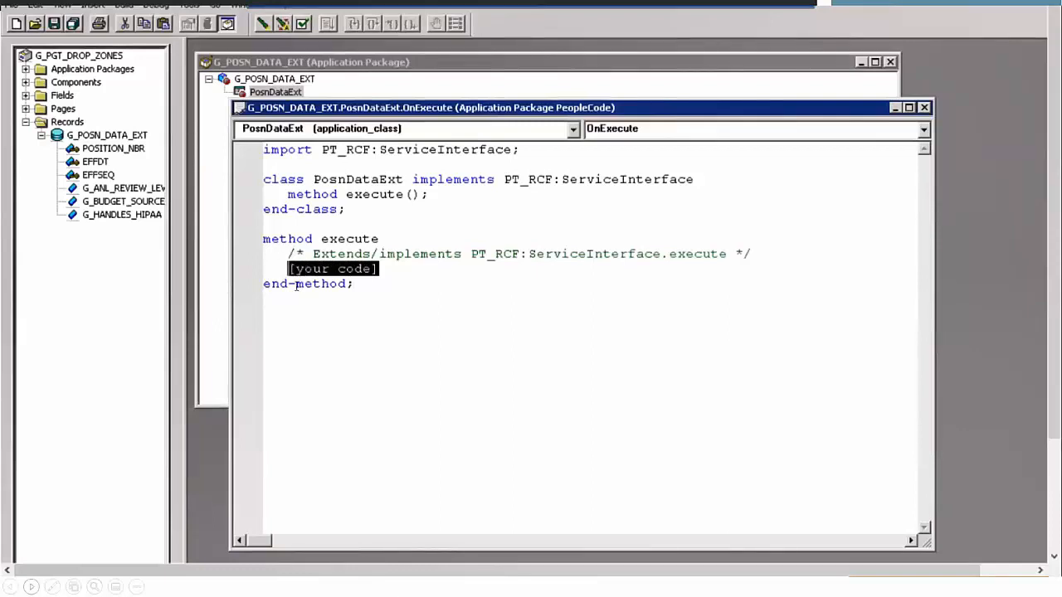
key("Delete")
type("Local Record &extrec = GetLevel0()(1).G_POSN_DATA_EXT;    Local integer &grade = Value(GetRecord().GRADE.Value);    Evaluate &grade    When < 4       &extrec.G_ANL_REVIEW_LEVEL.Value = \"MGR\";       Break;    When < 7       &extrec.G_ANL_REVIEW_LEVEL.Value = \"DIR\";       Break;    When < 9       &extrec.G_ANL_REVIEW_LEVEL.Value = \"VPR\";       Break;    When-Other       &extrec.G_ANL_REVIEW_LEVEL.Value = \"EXC\";    End-Evaluate;")
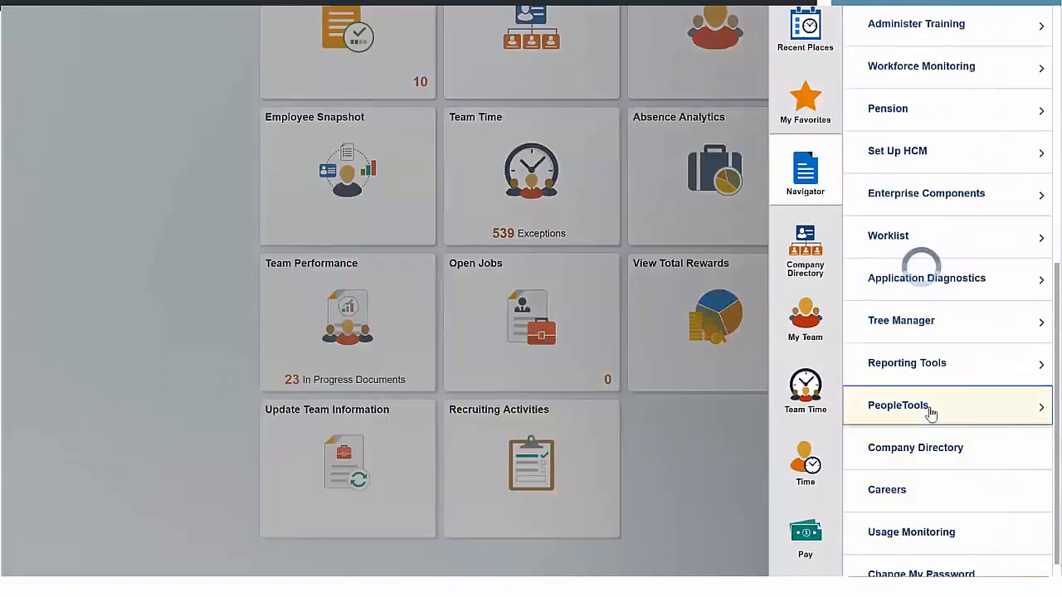
- Open Define Related Content Service under PeopleTools Portal and add a new service with the ID PosnDataExt2
left_click(922, 257)
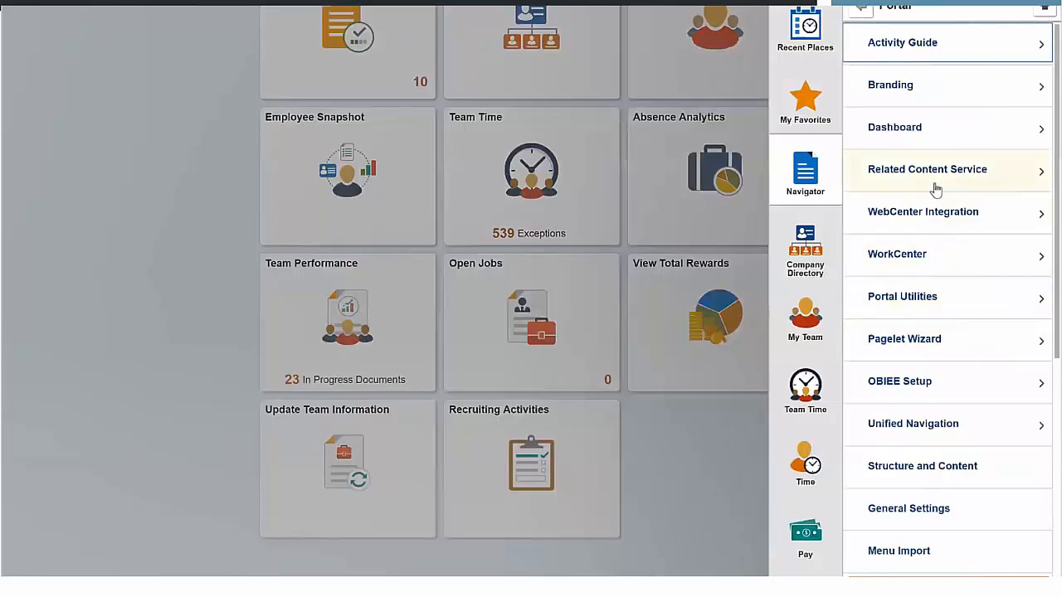
left_click(936, 190)
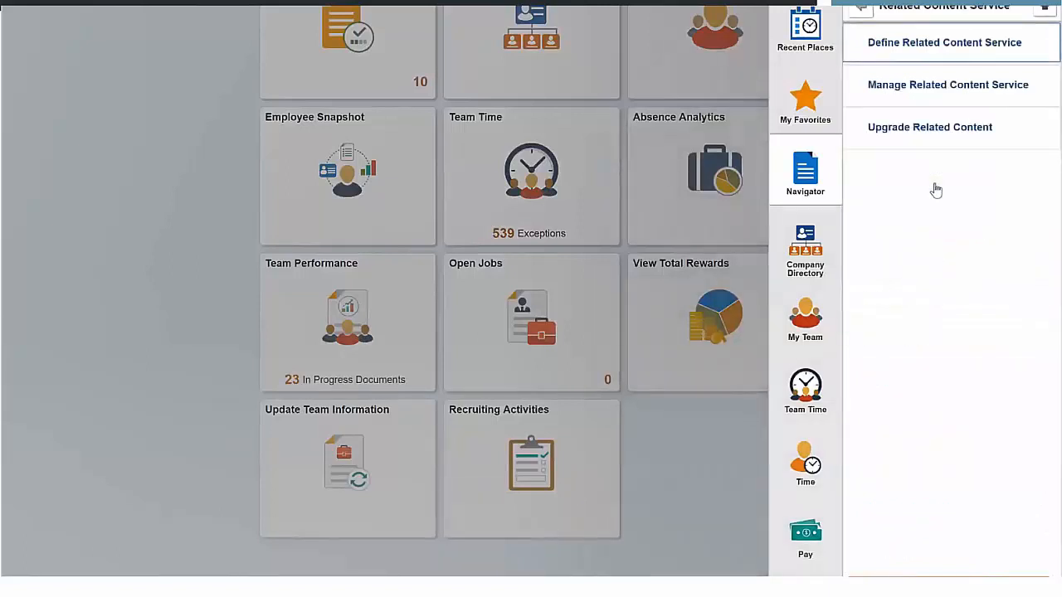
left_click(927, 51)
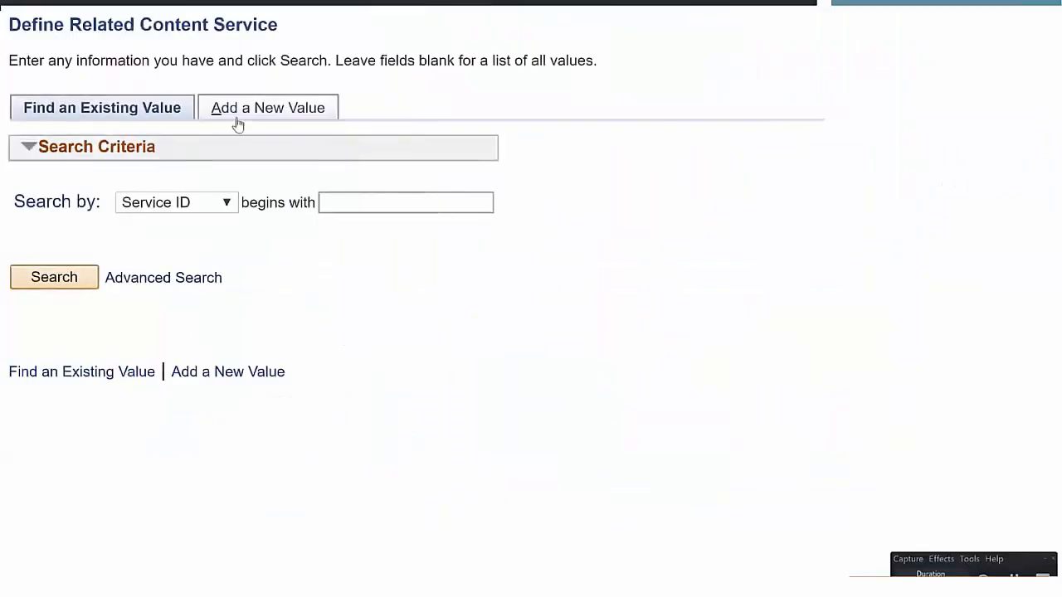
left_click(253, 111)
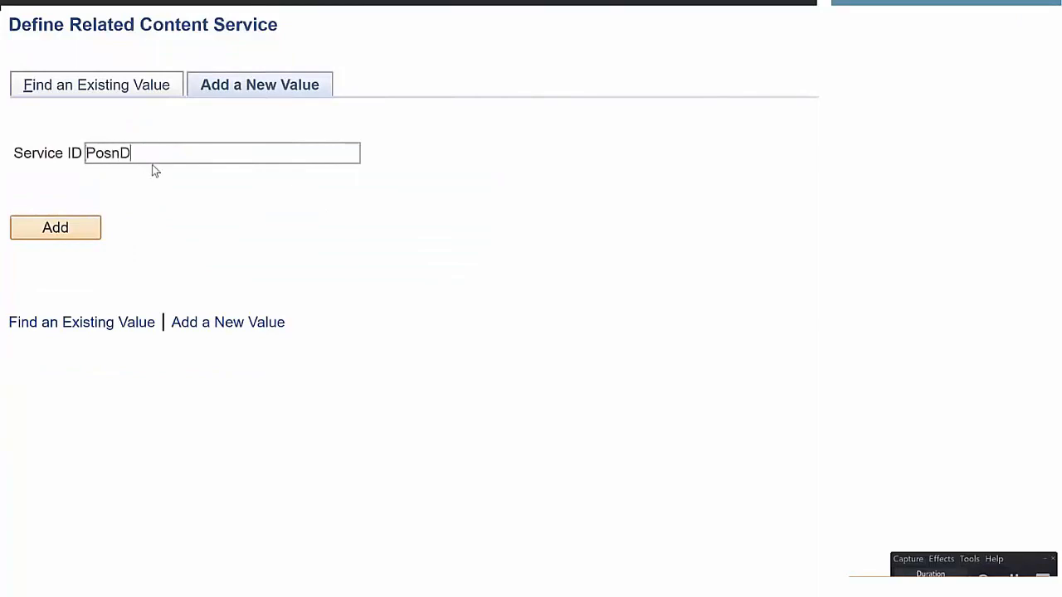
type("PosnDataExt2")
left_click(71, 229)
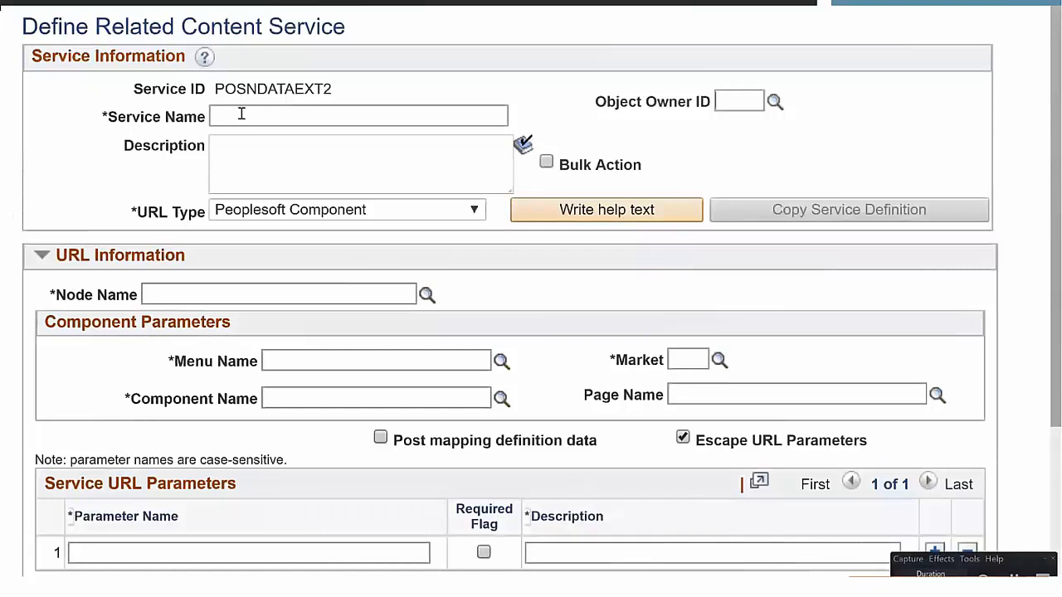
- Name the service Posn Data Ext 2 and set its URL type to Application Class
type("Posn Data Ext 2")
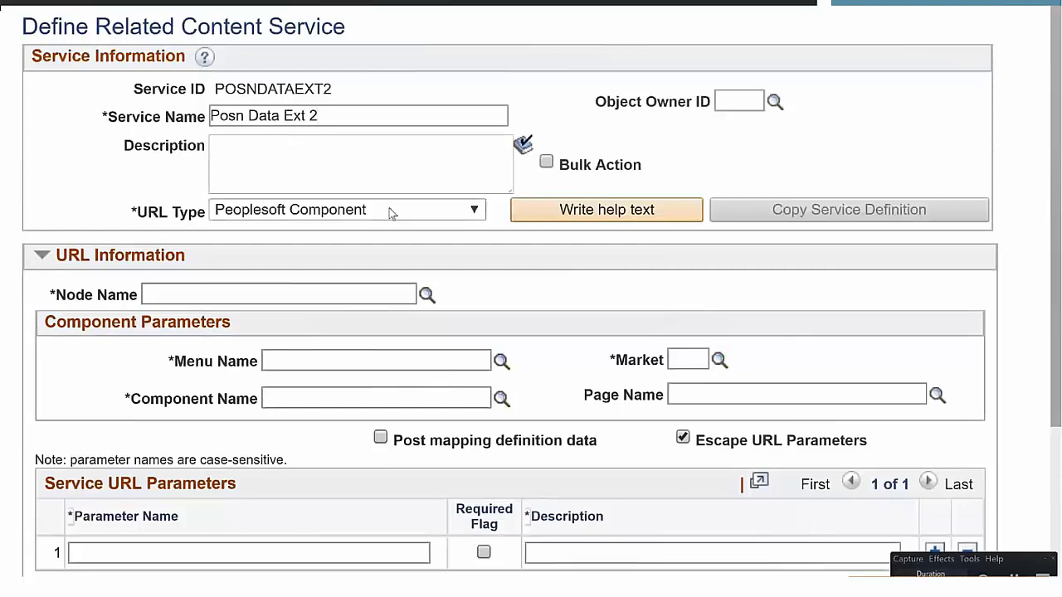
left_click(390, 210)
left_click(291, 233)
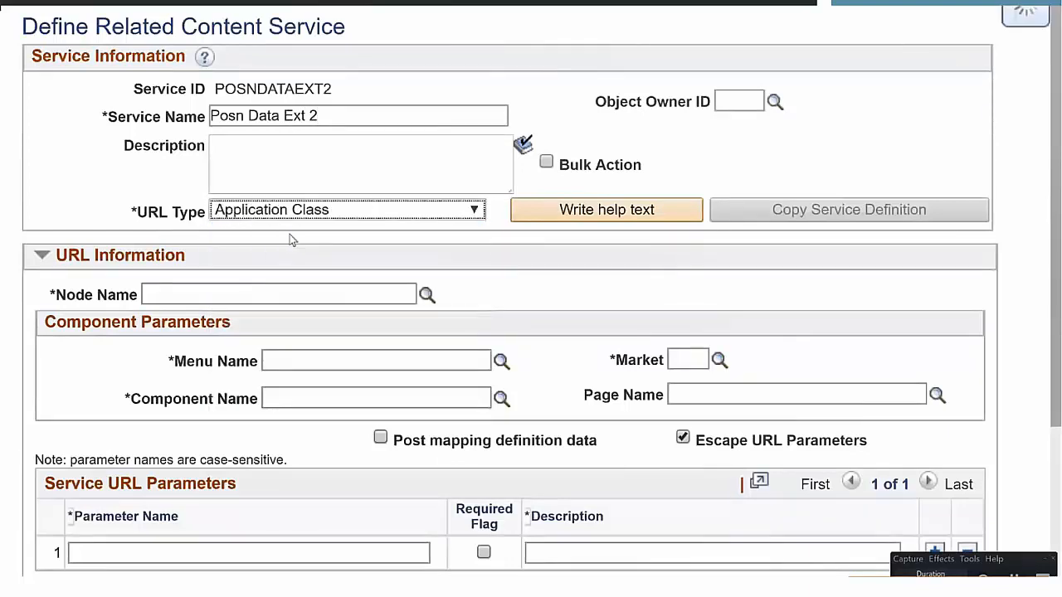
- Set the application class parameters to package G_POSN_DATA_EXT, path : and class name PosnDataExt
left_click(221, 330)
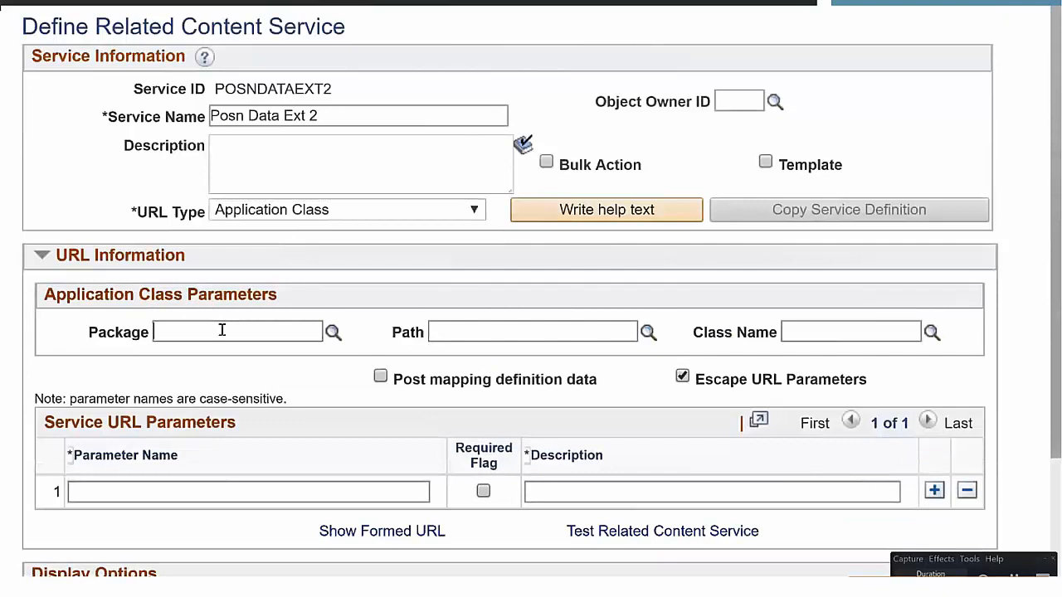
type("G_P")
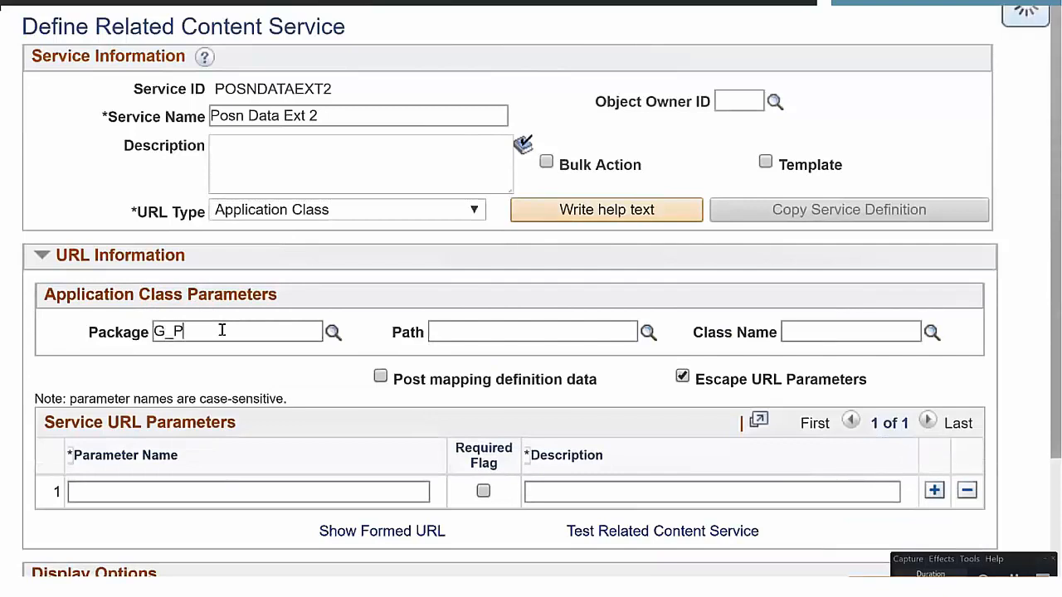
left_click(224, 422)
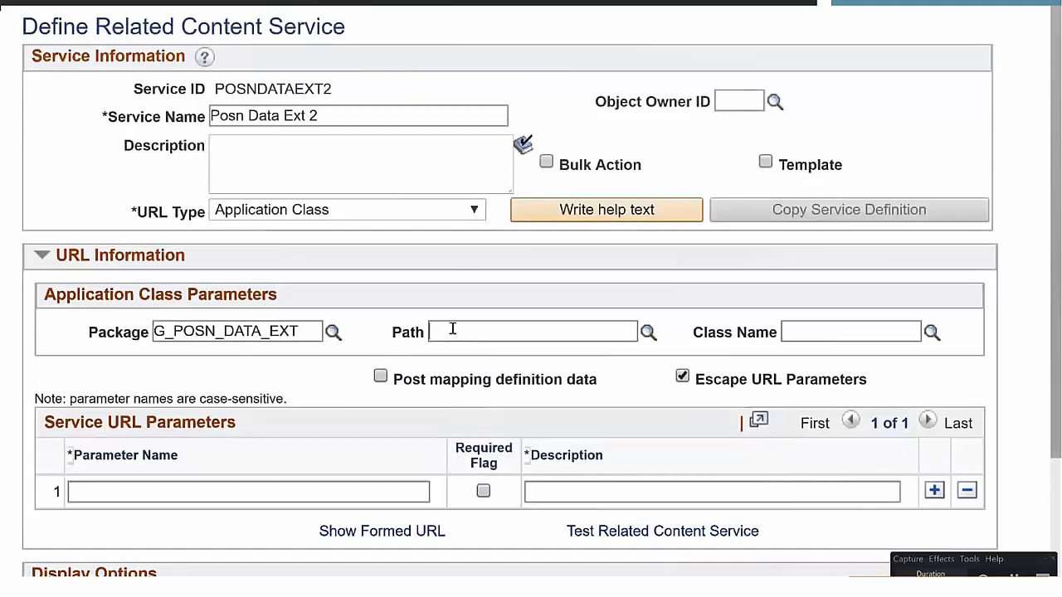
key("Tab")
left_click(801, 329)
type("PosnDataExt")
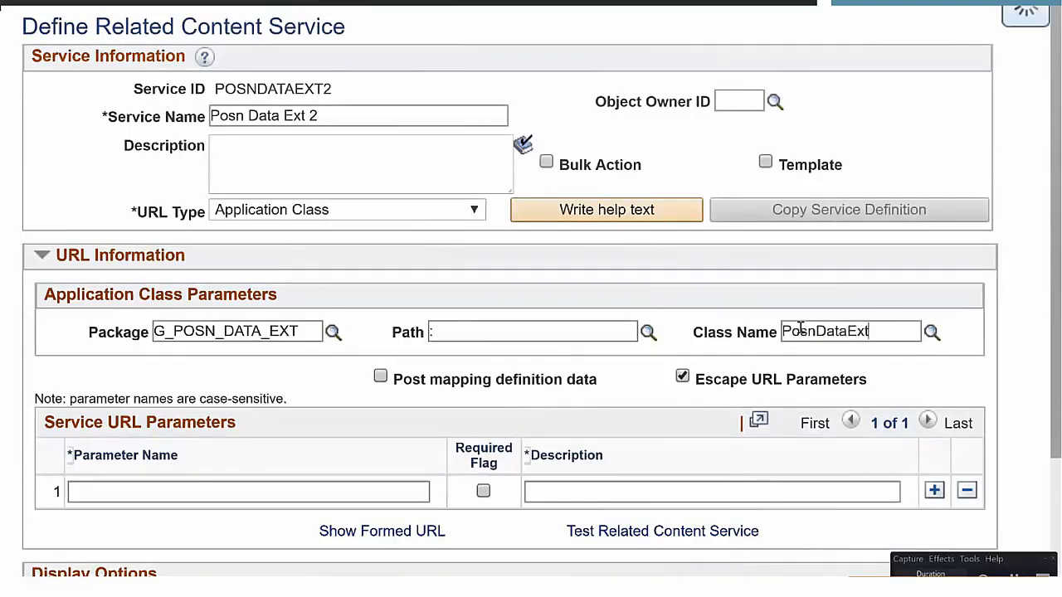
left_click(803, 383)
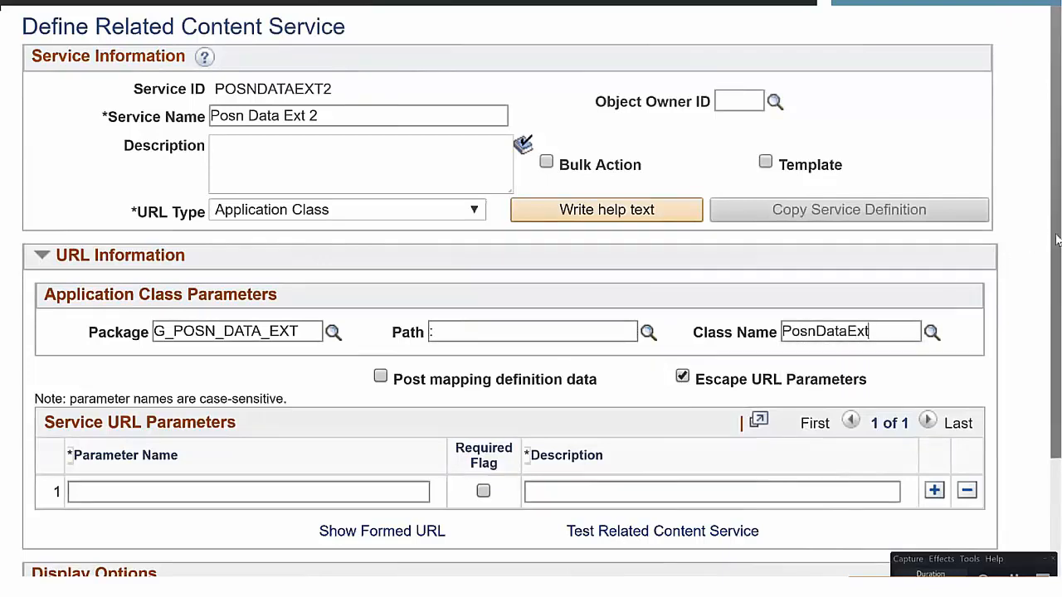
scroll(1045, 249, "down", 3)
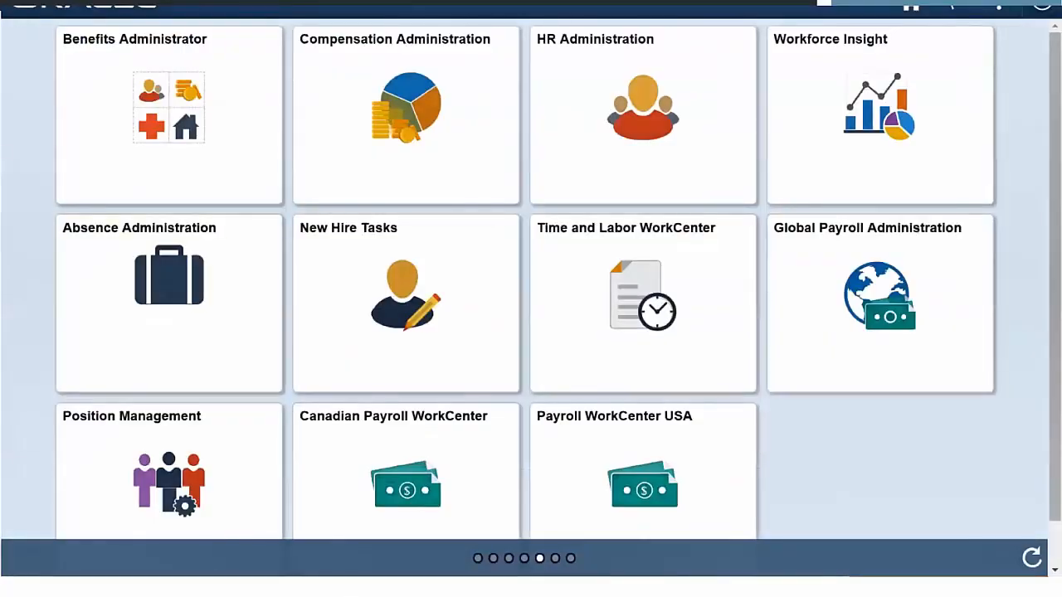
- Open the position list in Position Management and search for descriptions matching %Benefits%
left_click(239, 470)
left_click(202, 171)
left_click(90, 183)
type("%Benefits")
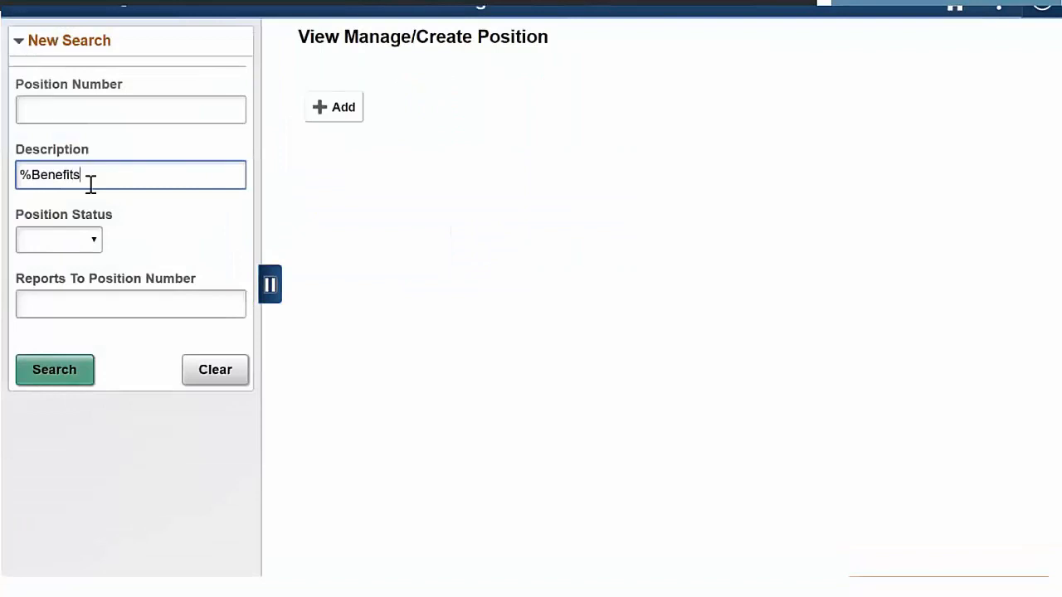
type("%")
key("Return")
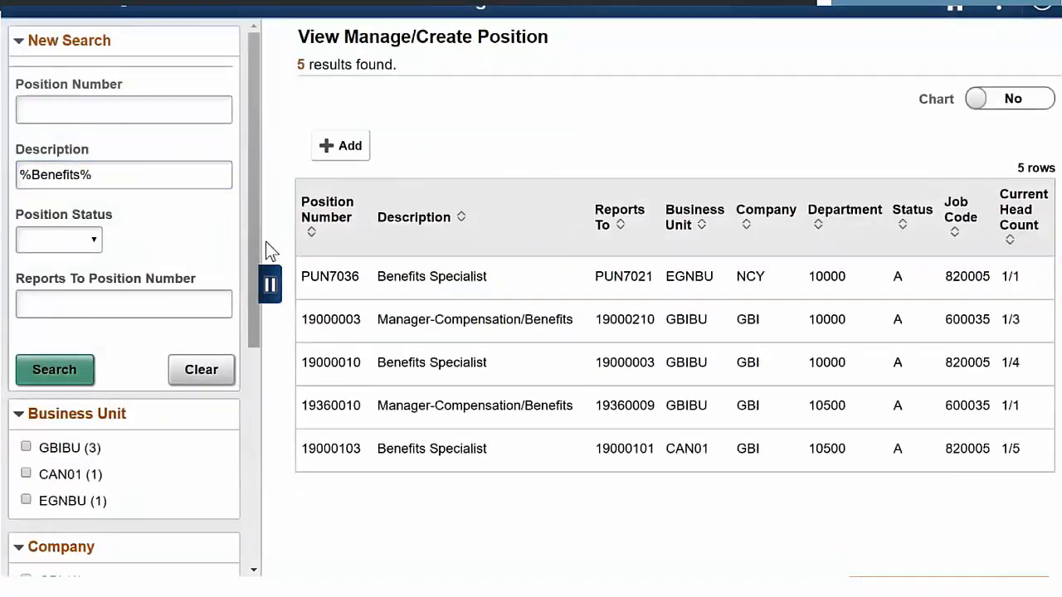
- Open Benefits Specialist position 19000010 and clone it as position number 99000099
left_click(332, 373)
left_click(997, 51)
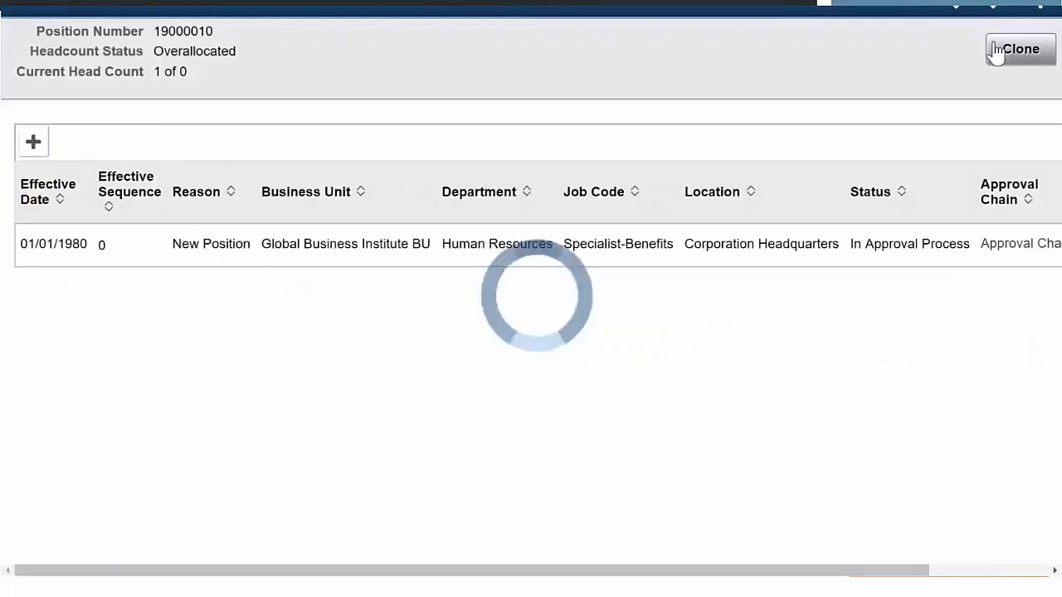
left_click_drag(556, 155, 379, 157)
type("99000099")
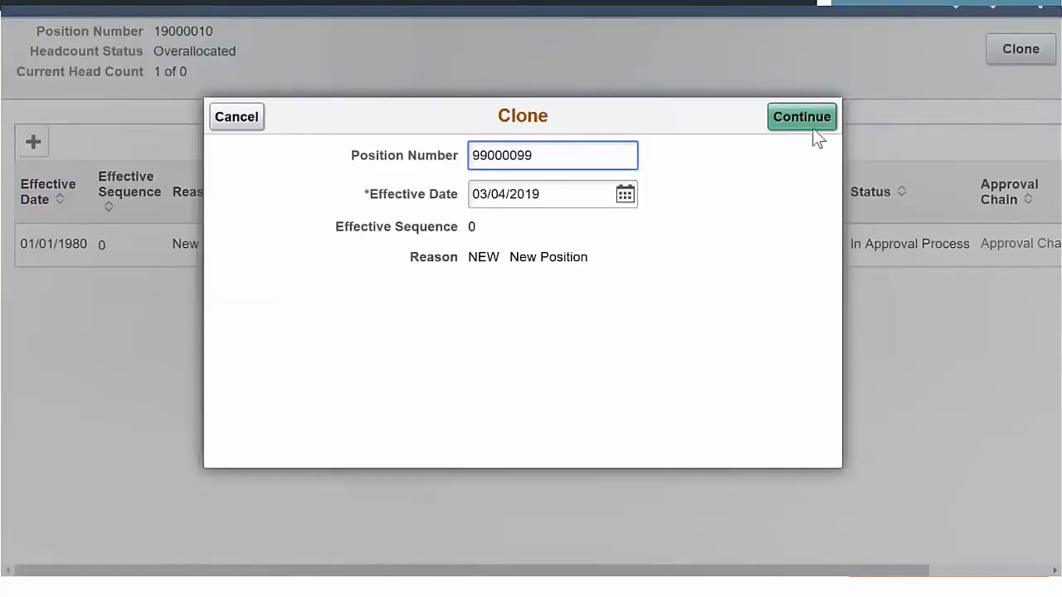
left_click(790, 126)
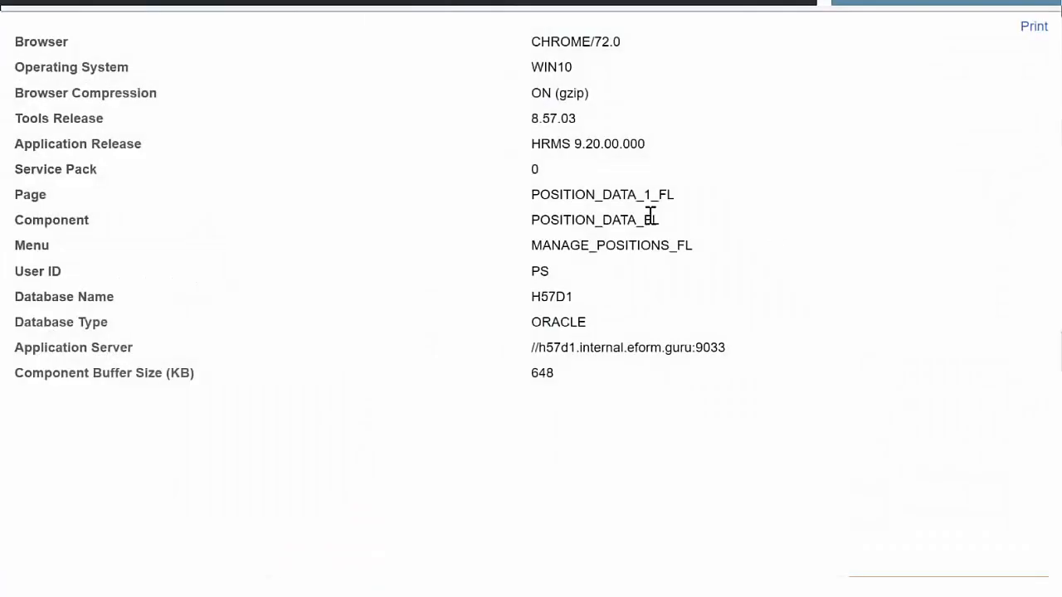
- Check the component name in the cloned position's page information, and exit the position without saving
left_click_drag(659, 220, 517, 224)
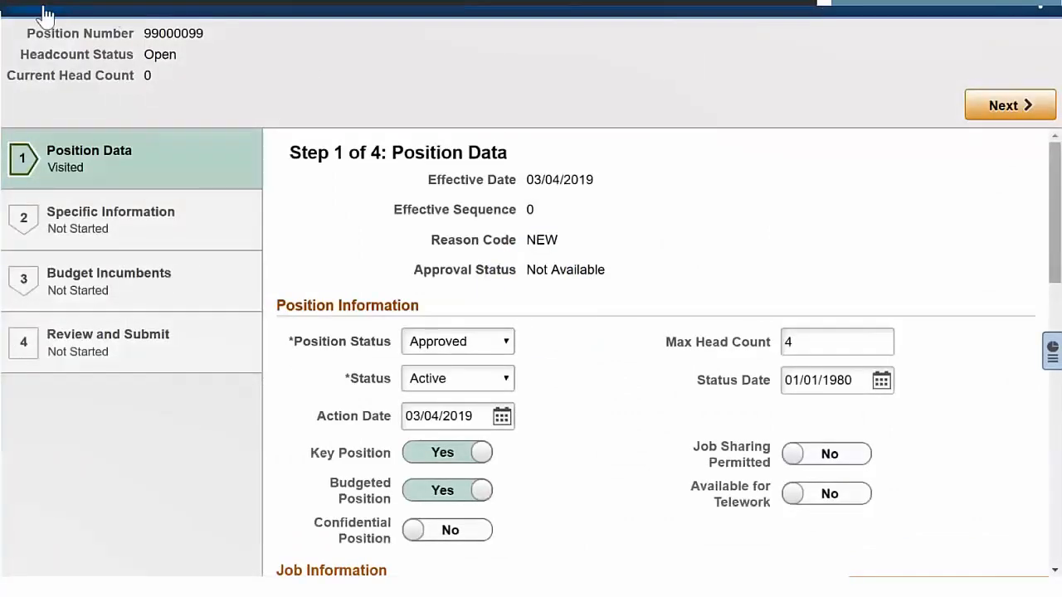
left_click(44, 11)
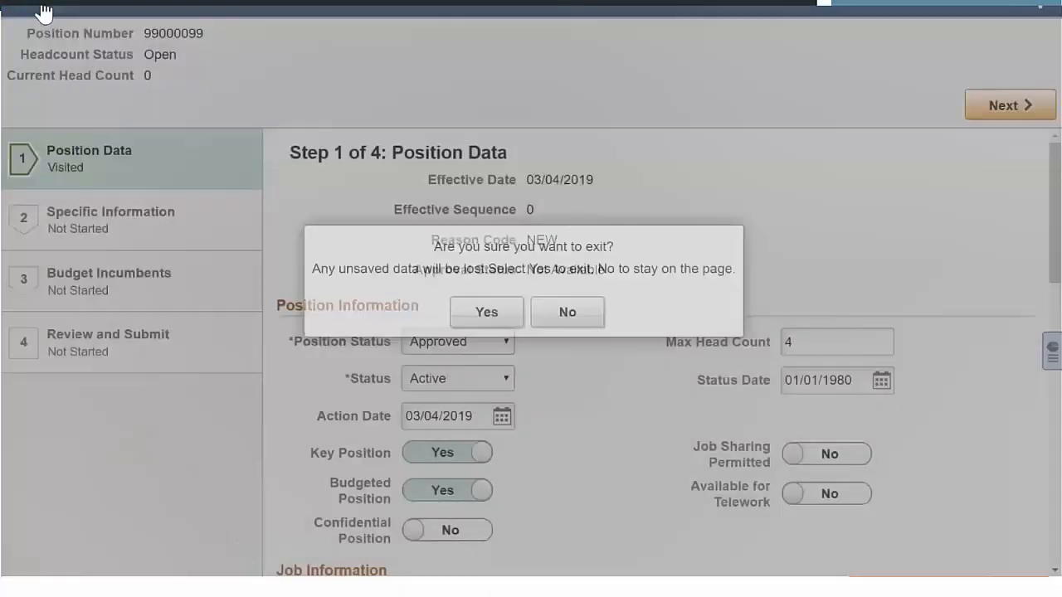
left_click(479, 320)
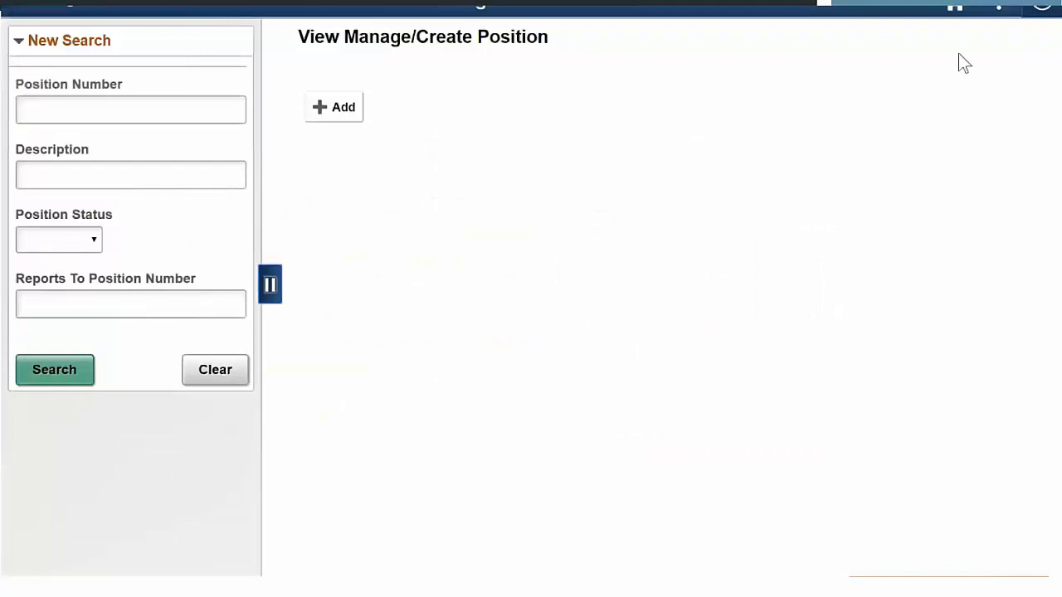
- Open the Enterprise Components folder in the Navigator
left_click(1040, 7)
left_click(1032, 315)
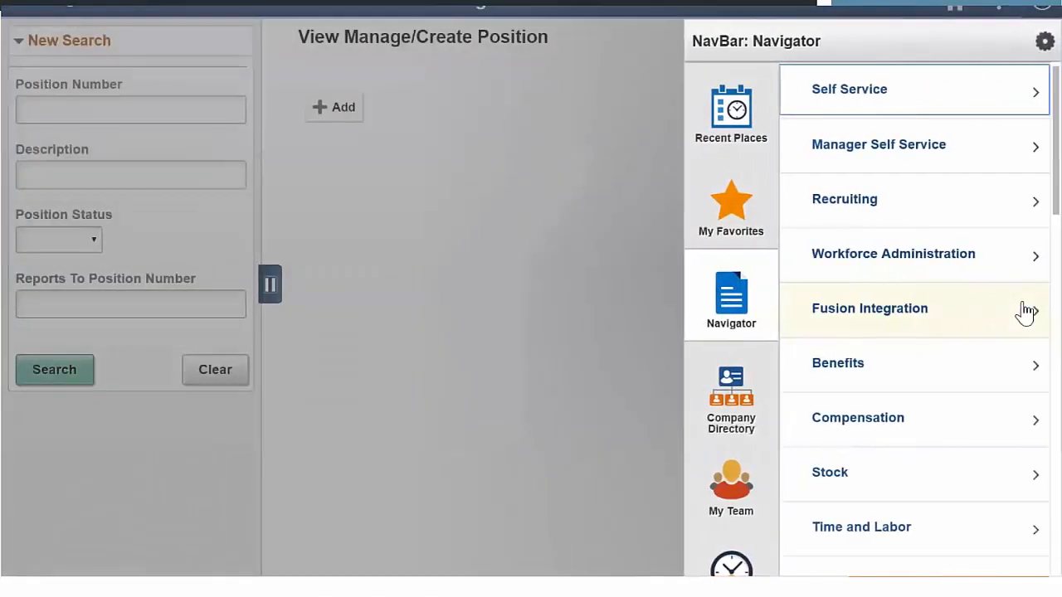
scroll(1025, 310, "down", 10)
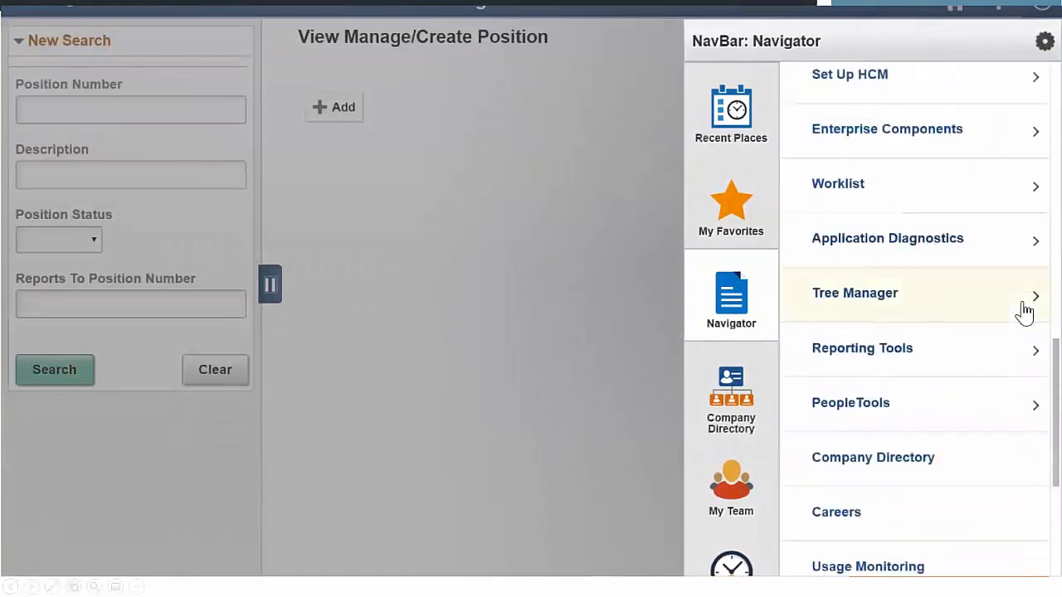
left_click(935, 135)
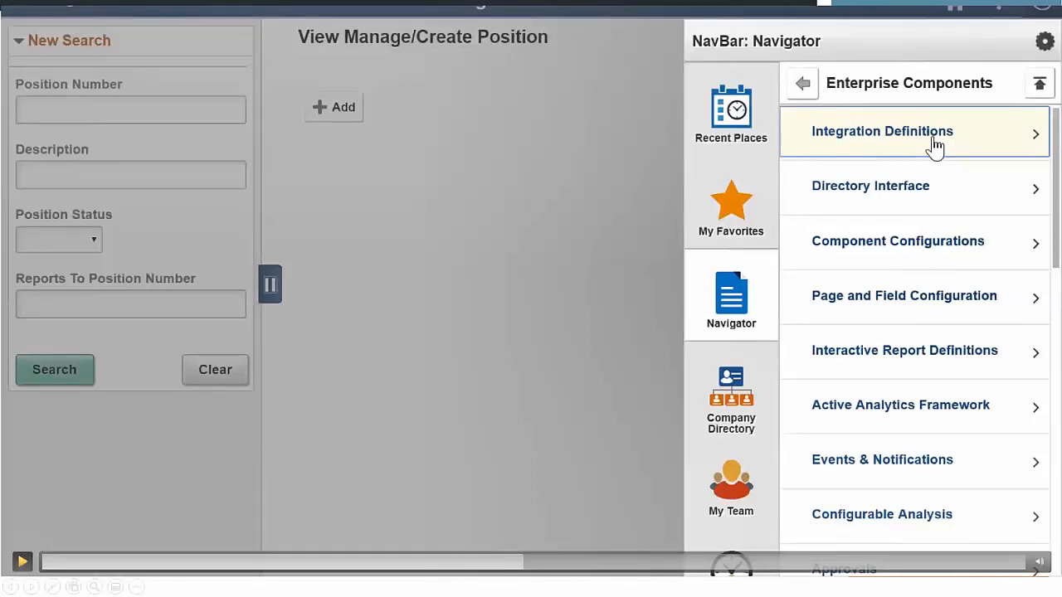
left_click(23, 561)
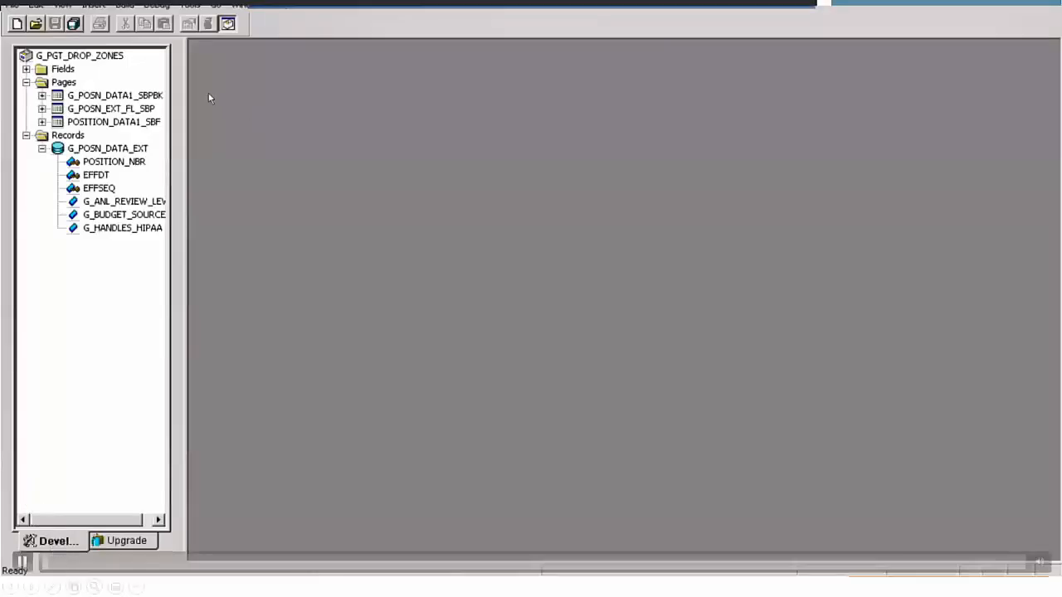
left_click(231, 556)
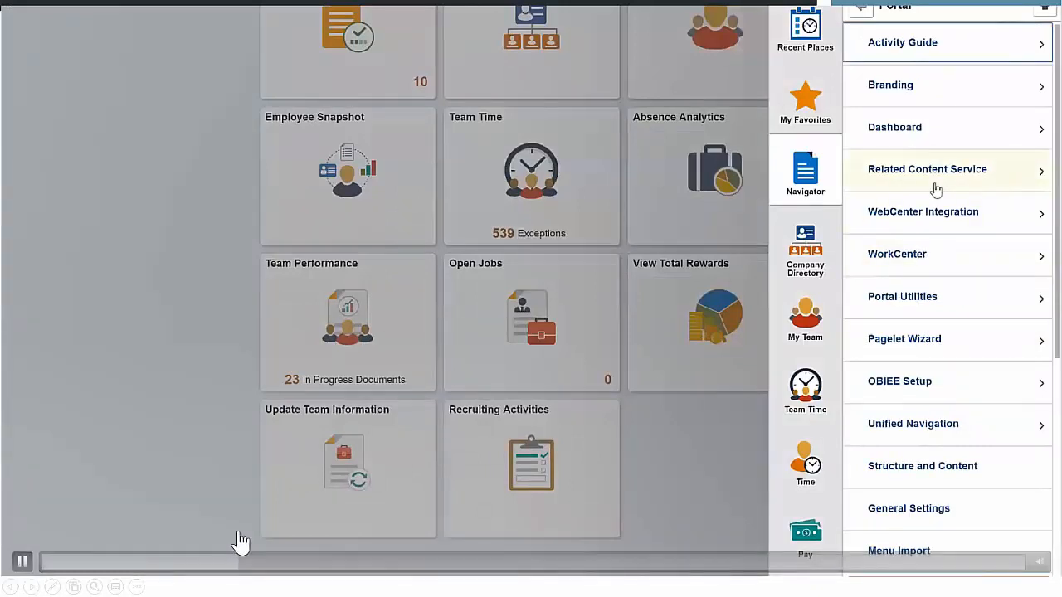
left_click(287, 562)
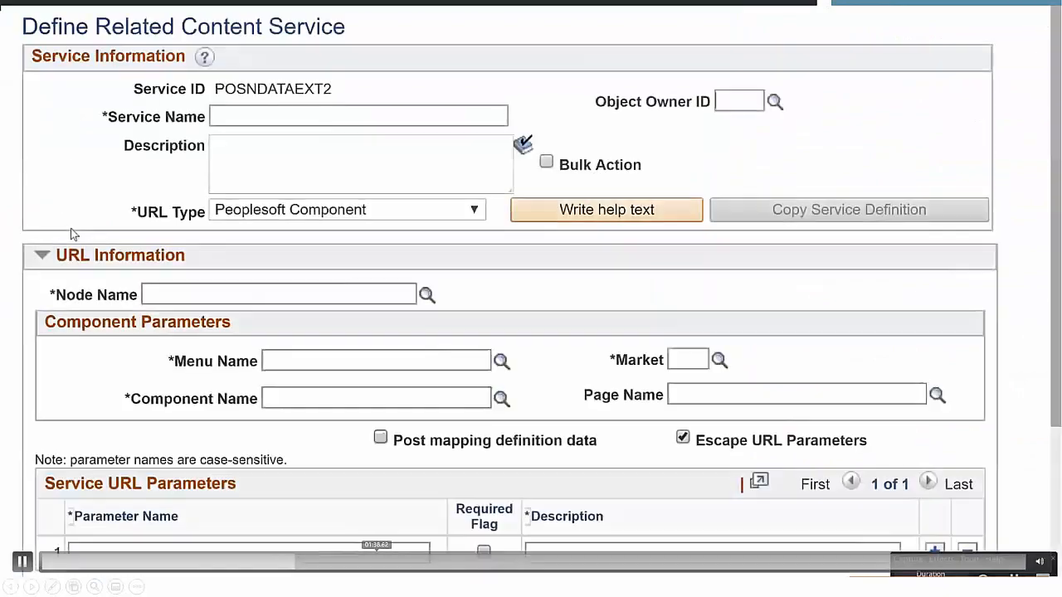
- Open the Find Object Navigation utility from the Development Utilities in Enterprise Components
left_click(470, 562)
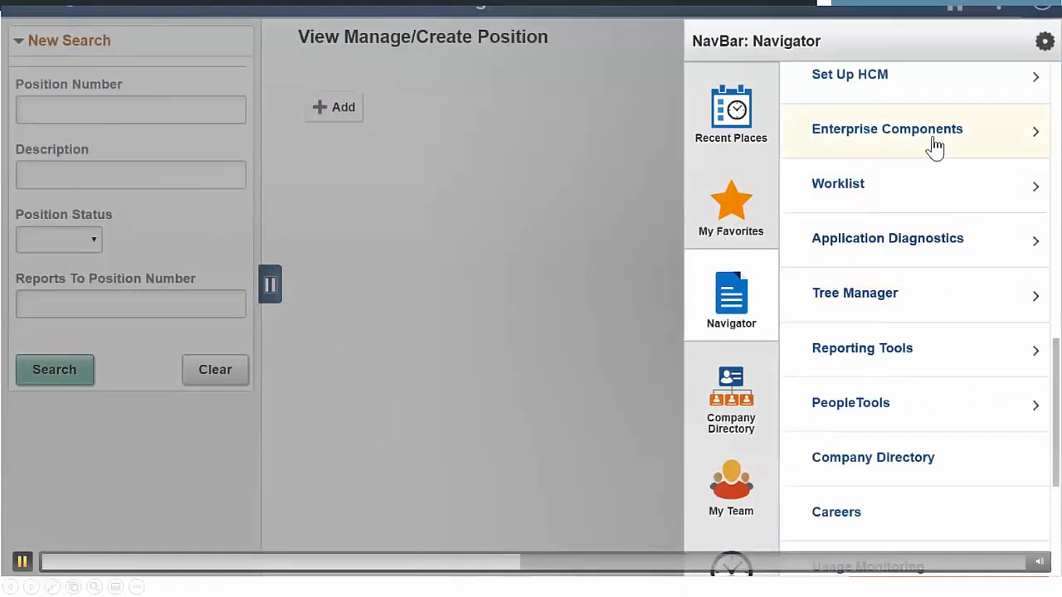
left_click(935, 147)
scroll(935, 147, "down", 15)
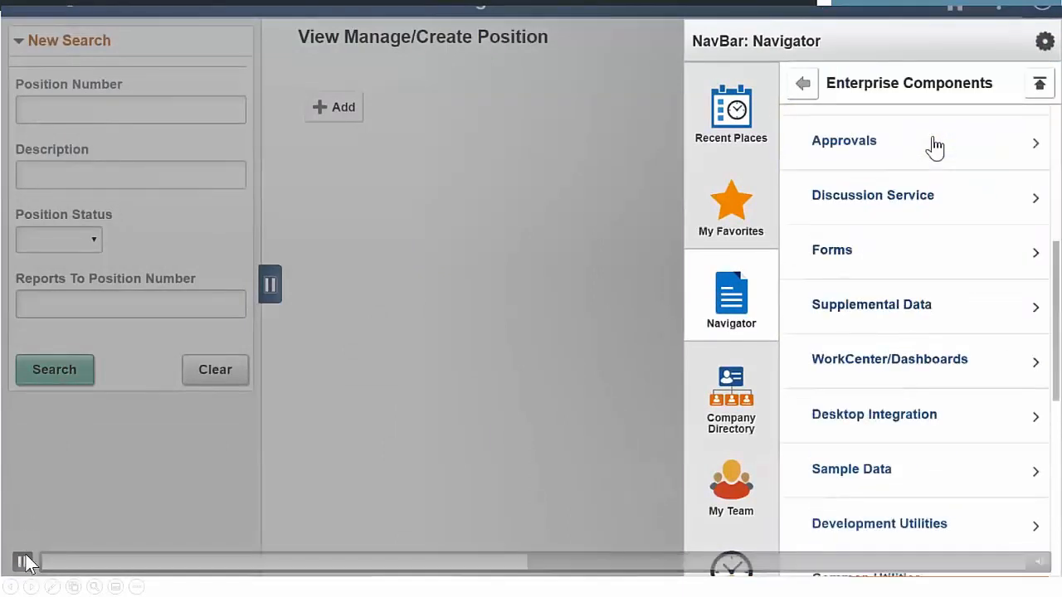
left_click(902, 514)
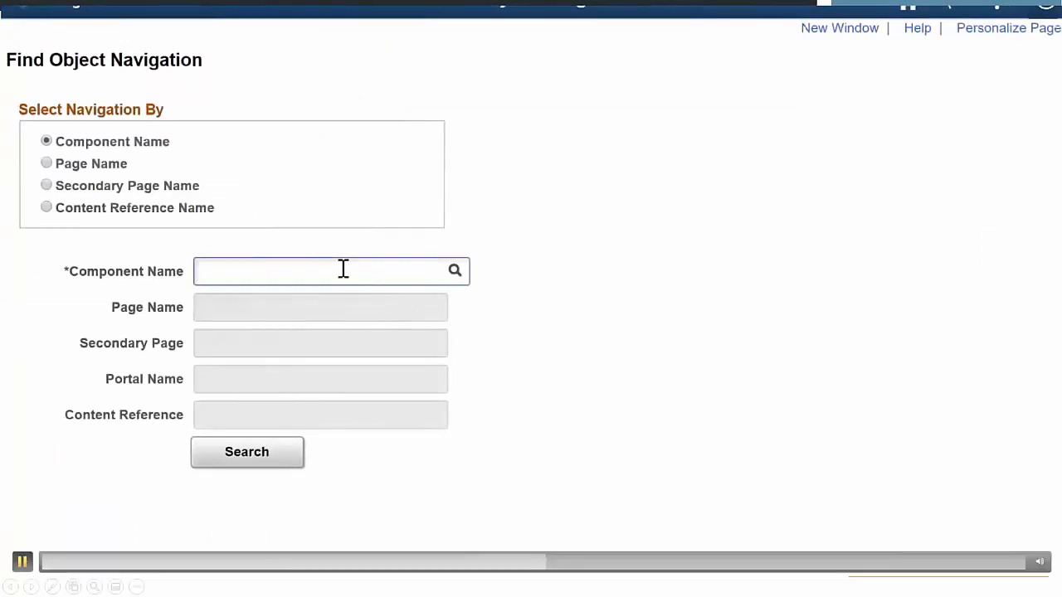
- Search for the component POSITION_DATA_FL and highlight its full navigation path in the results
type("POSITION_DATA_FL")
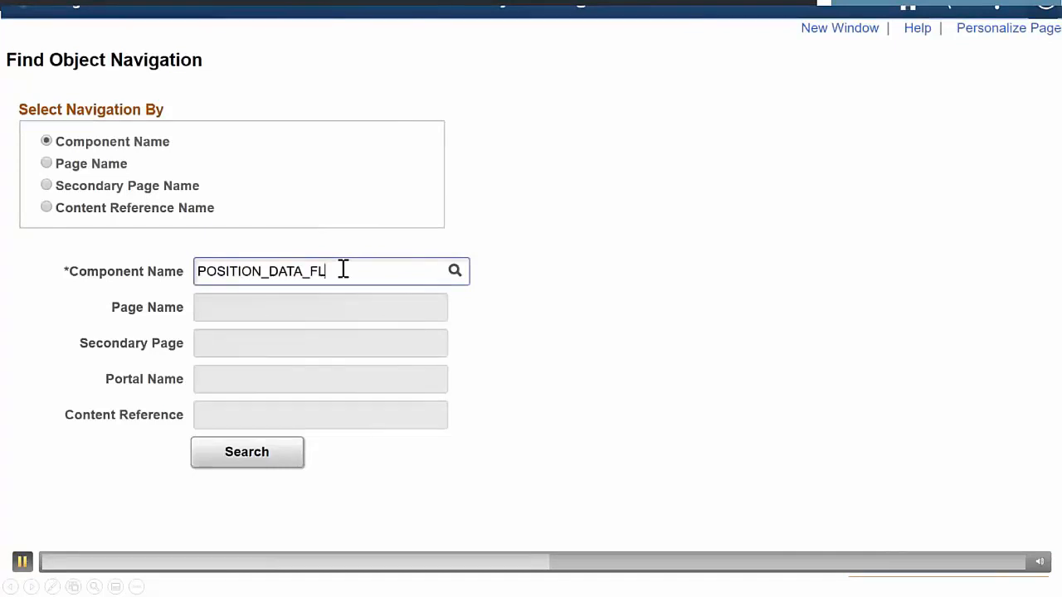
left_click(247, 456)
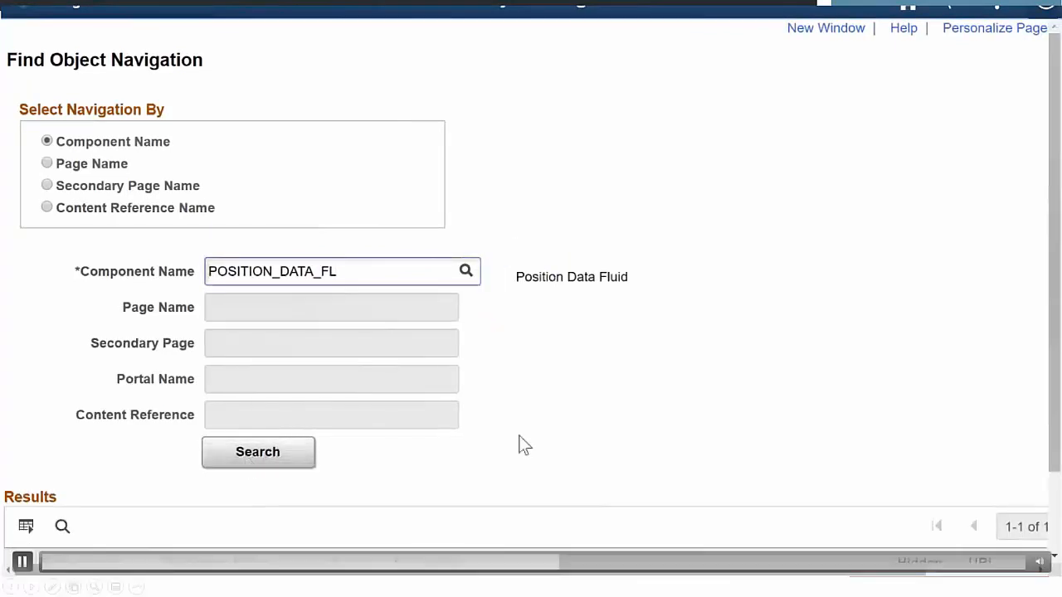
scroll(630, 452, "down", 2)
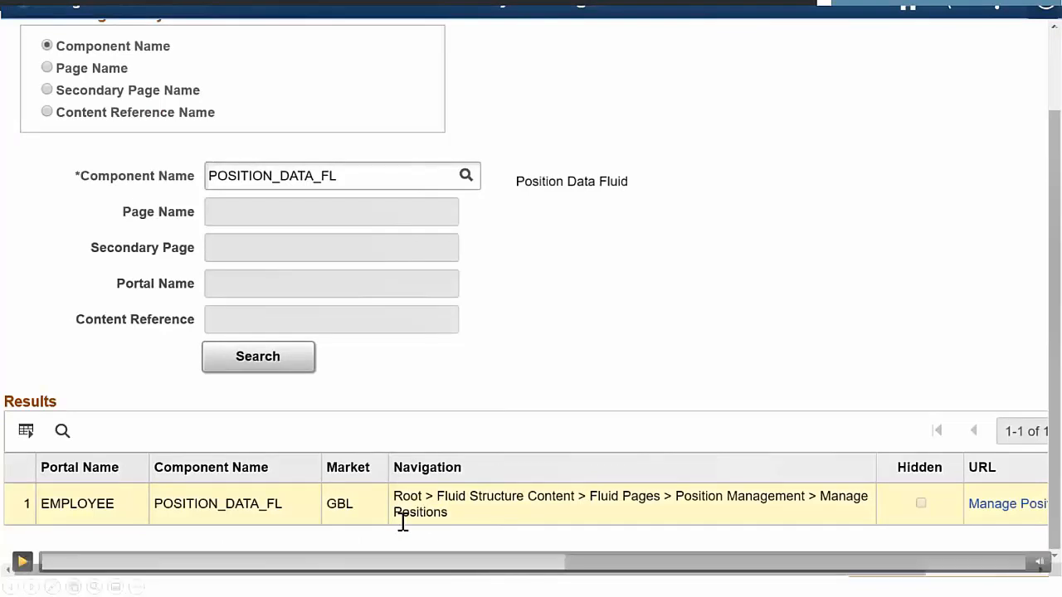
left_click_drag(393, 493, 453, 515)
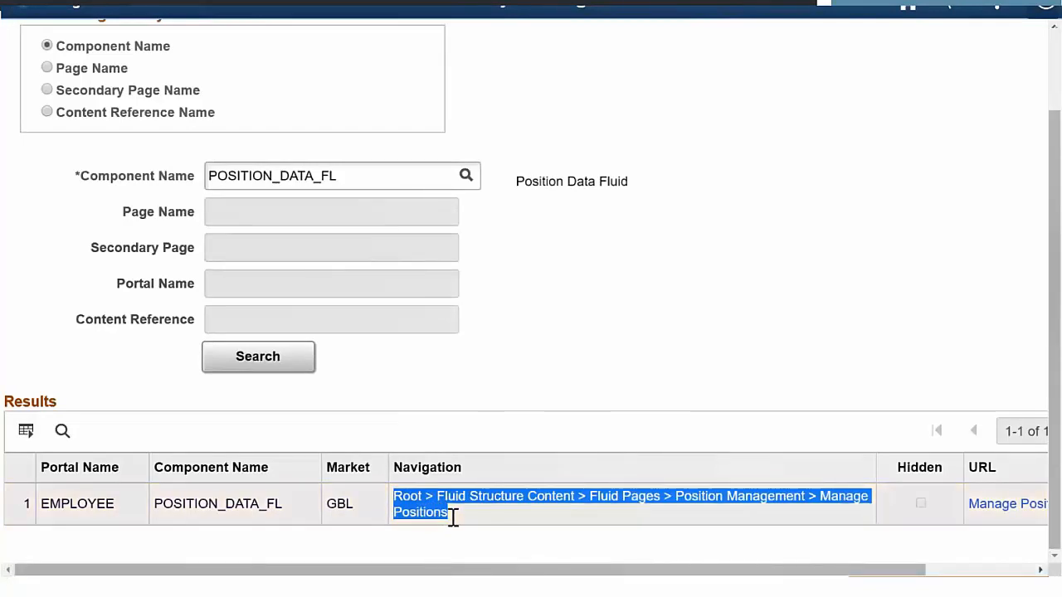
- Open Manage Related Content Service under PeopleTools > Portal > Related Content Service and show its Event Mapping page
left_click(1038, 10)
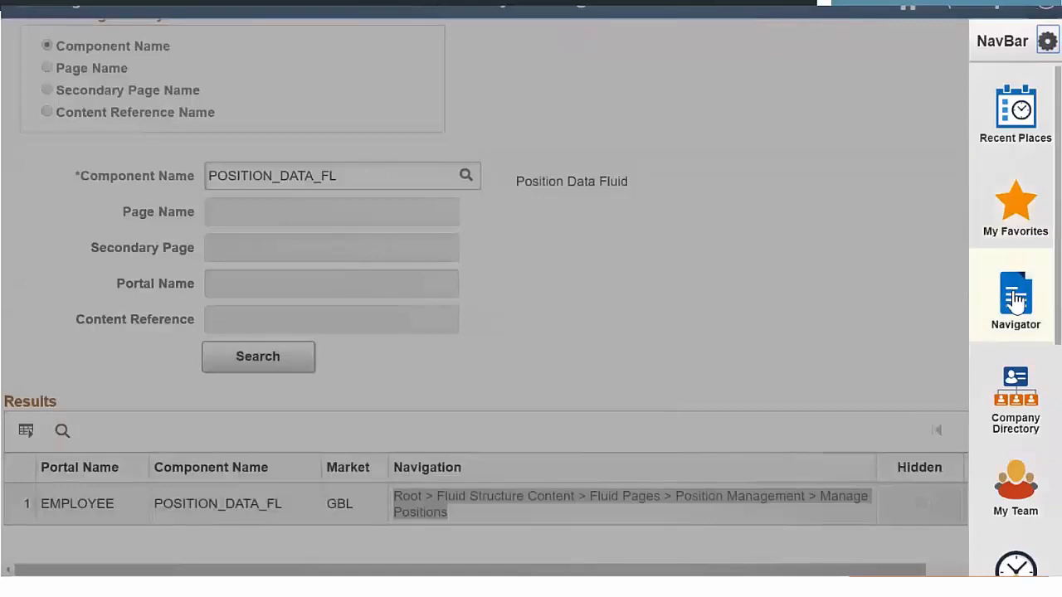
left_click(1015, 300)
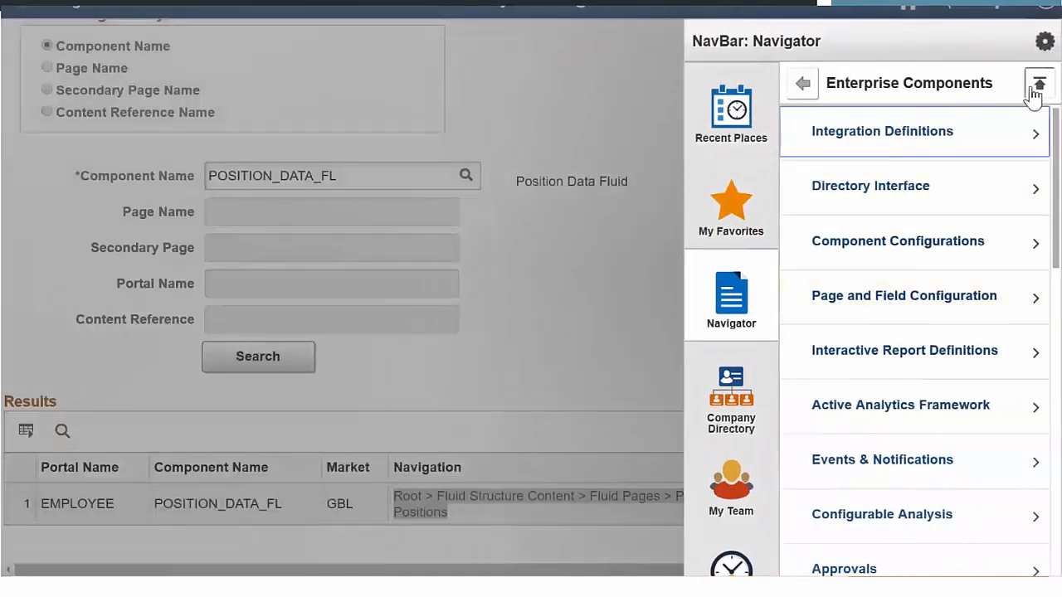
left_click(1037, 86)
scroll(980, 343, "down", 1)
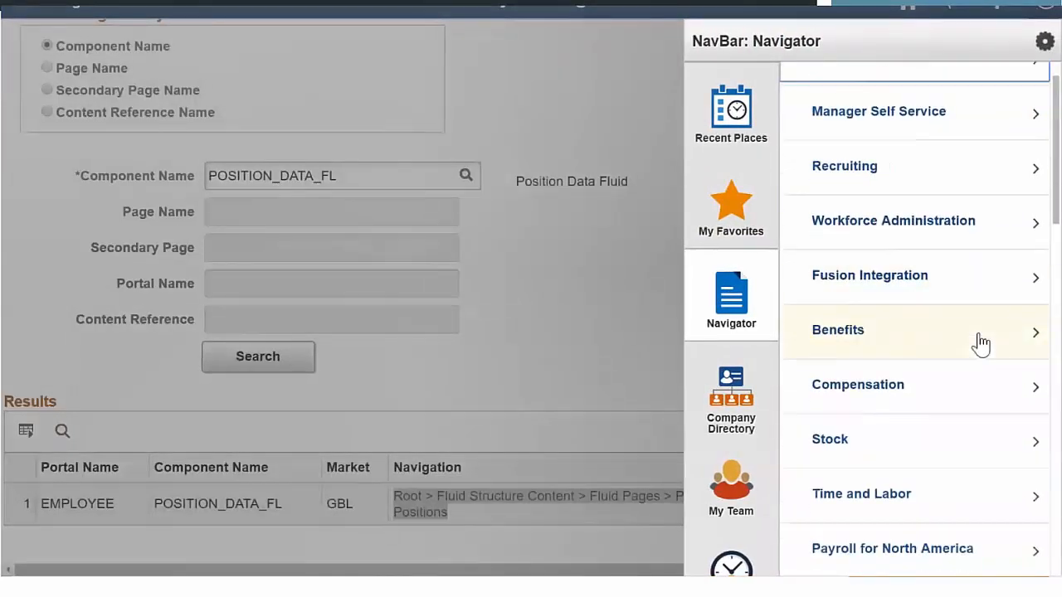
scroll(980, 343, "down", 7)
scroll(980, 344, "down", 6)
left_click(924, 327)
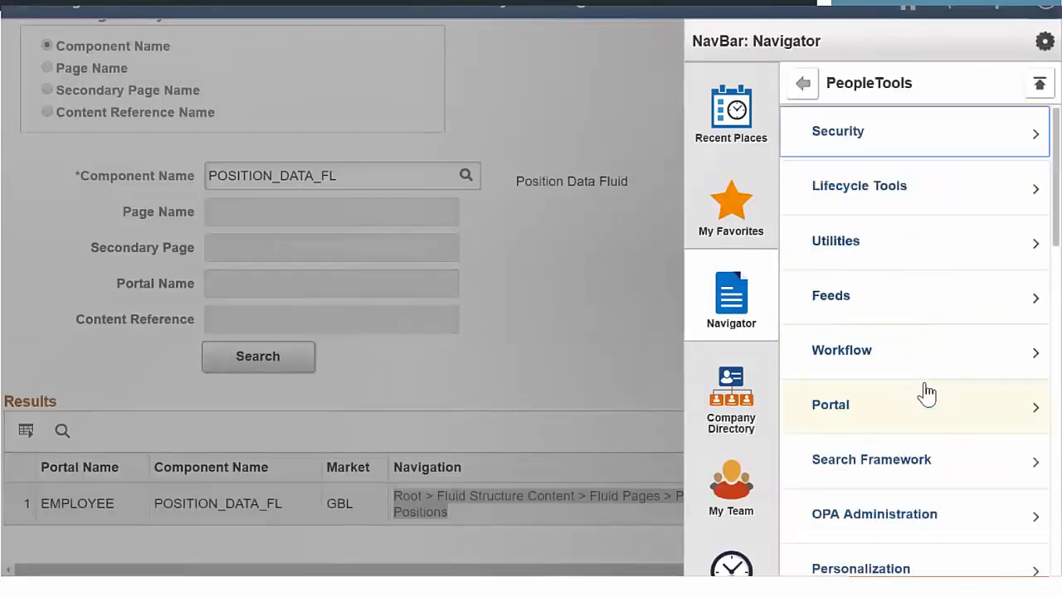
left_click(855, 415)
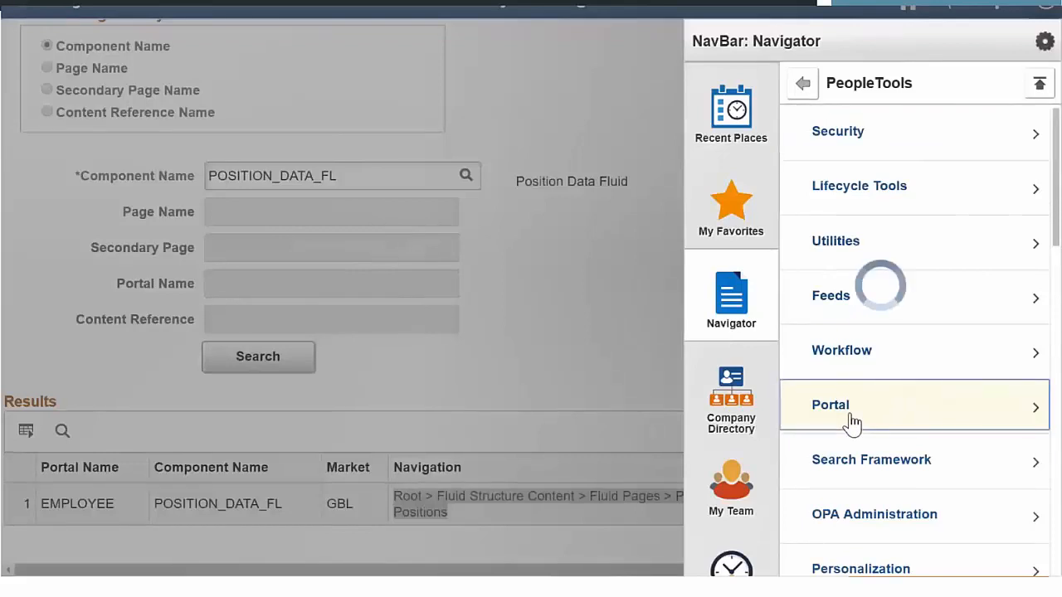
left_click(883, 315)
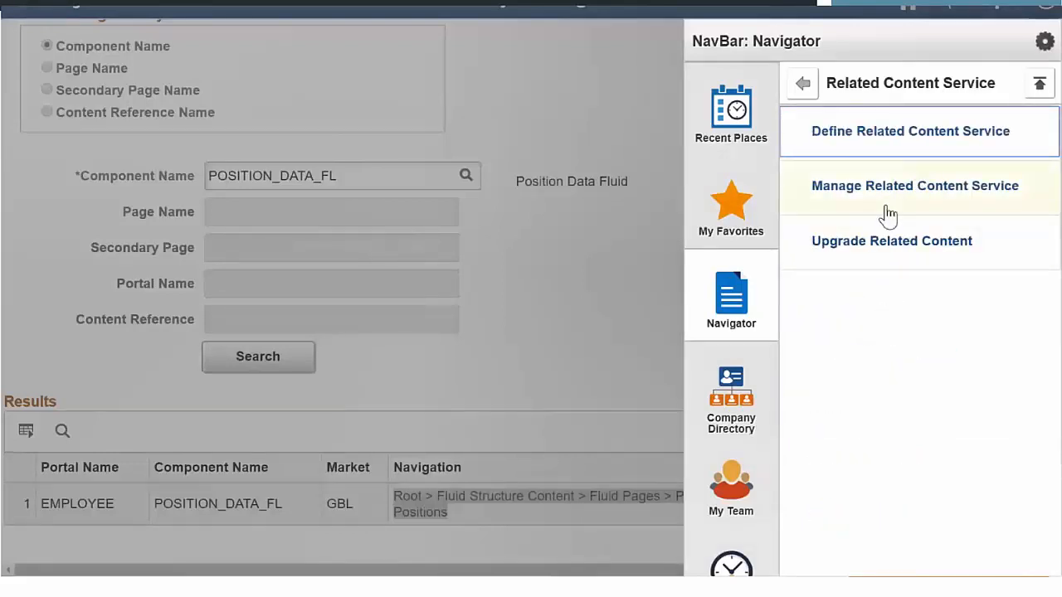
left_click(888, 214)
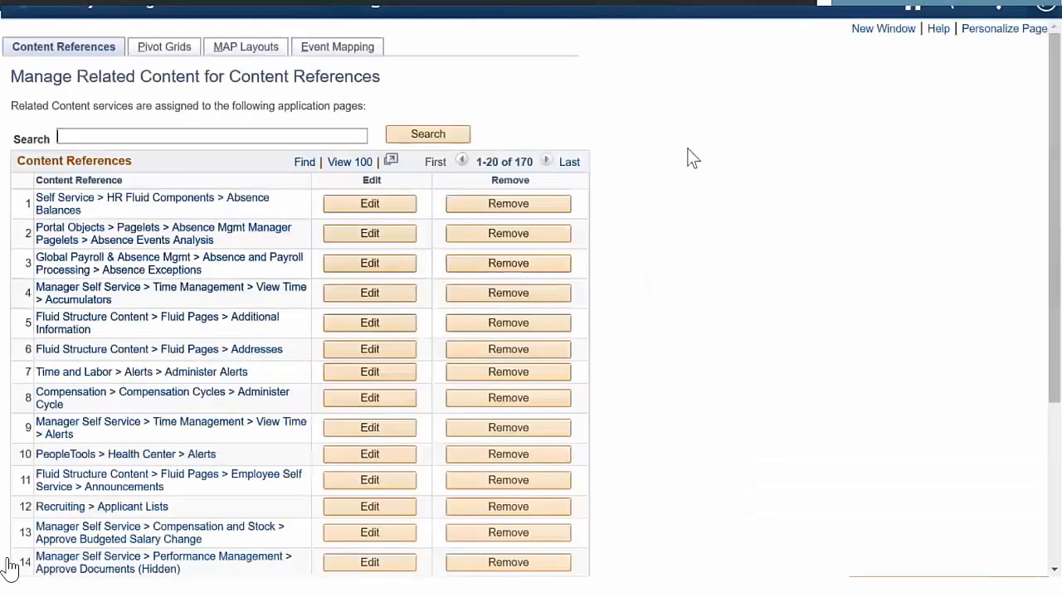
left_click(372, 50)
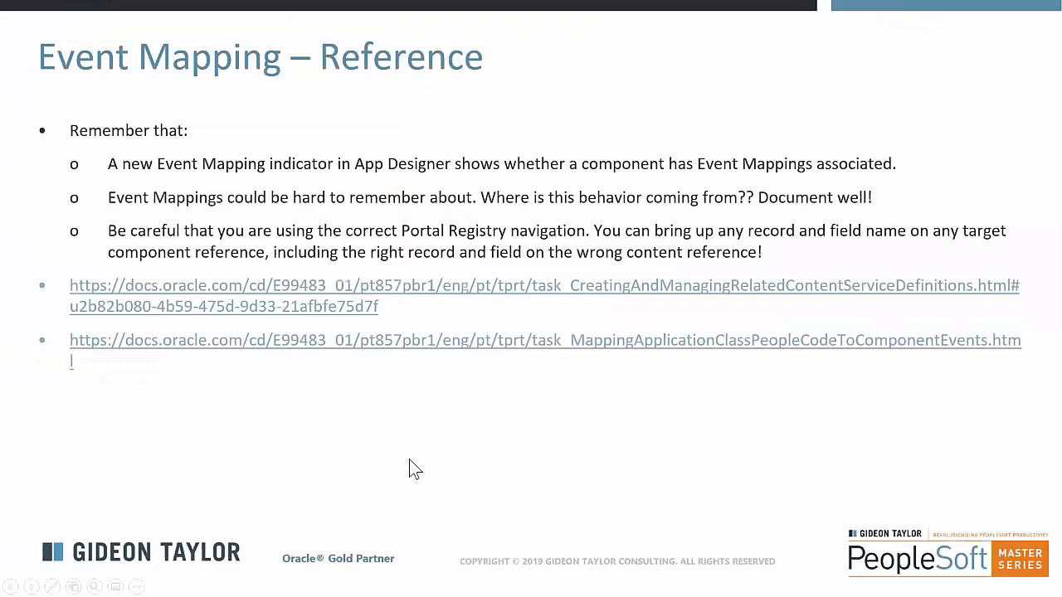
left_click(343, 457)
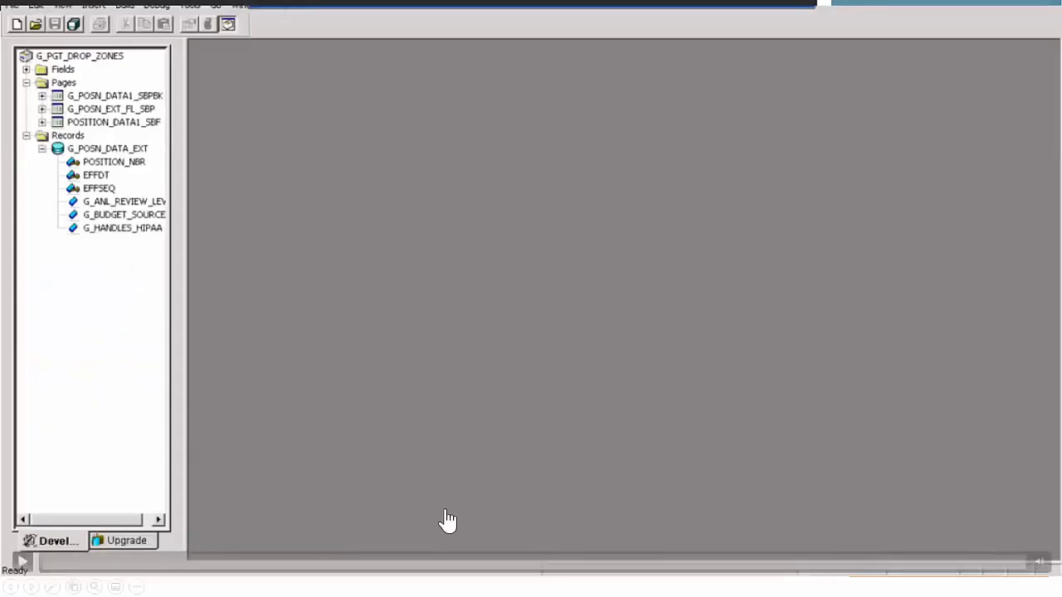
left_click(695, 562)
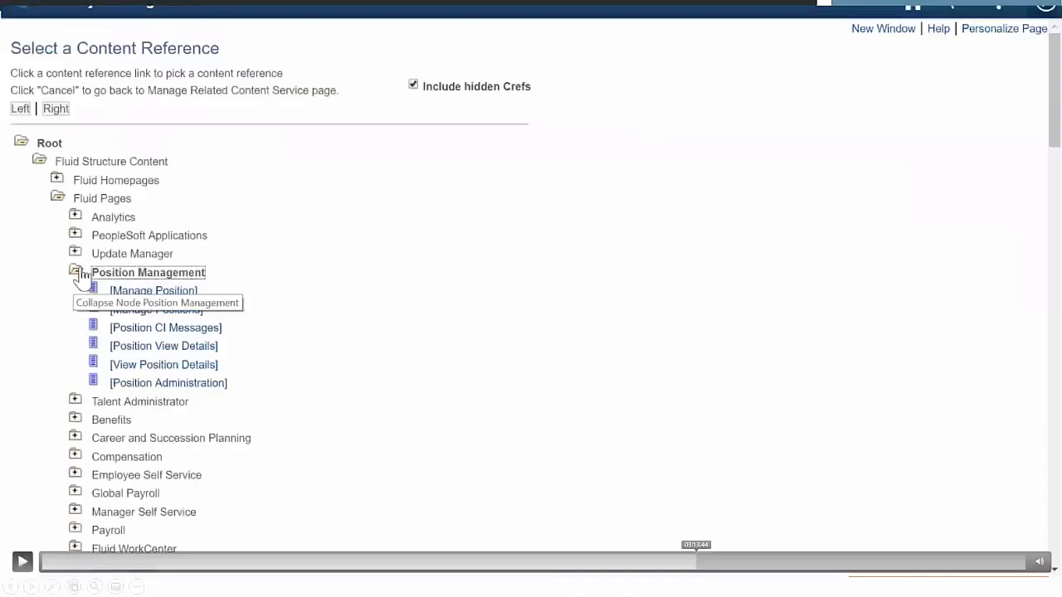
left_click(676, 562)
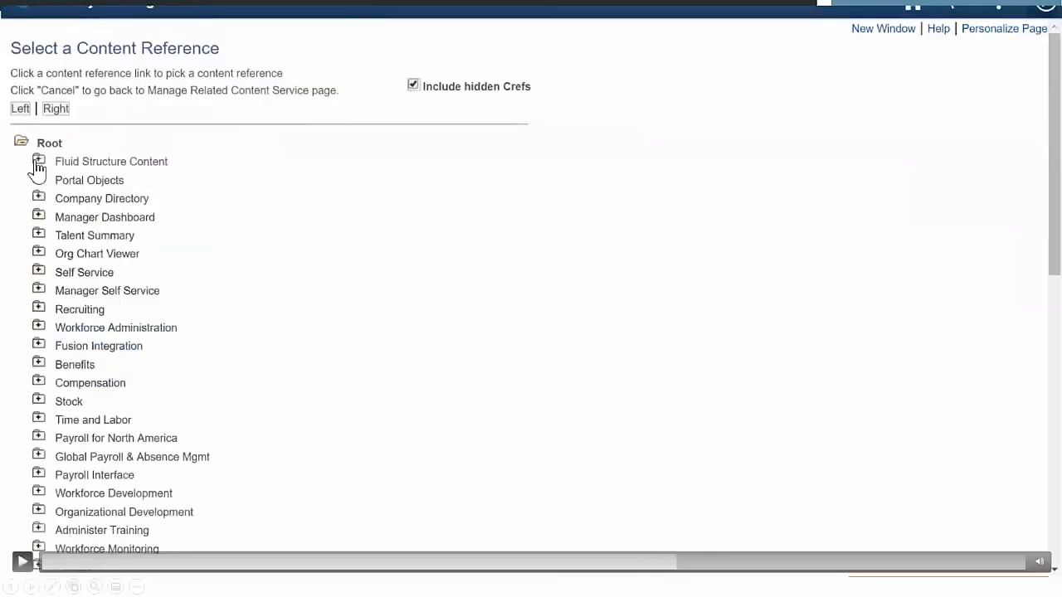
left_click(632, 563)
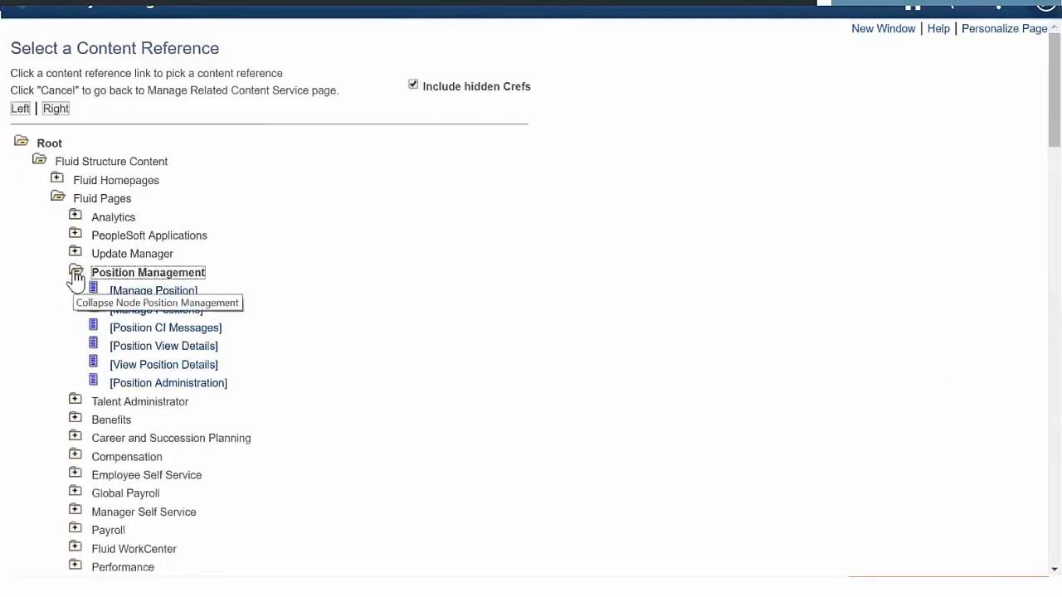
- Set the processing sequence of the GRADE FieldChange mapping for service POSNDATAEXT2 to Post Process, and save the event mapping
mouse_move(594, 303)
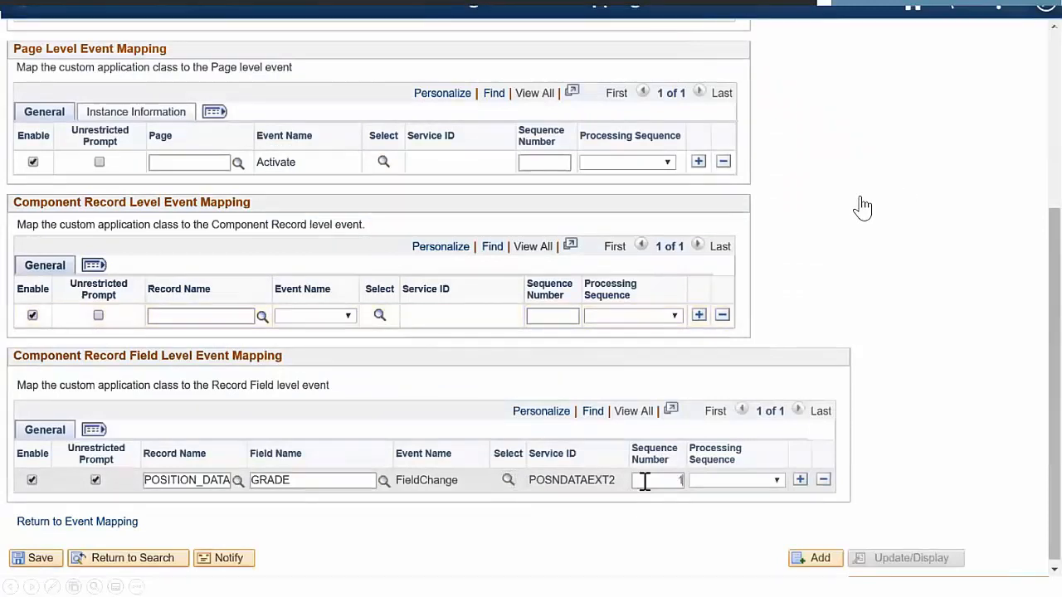
left_click(766, 486)
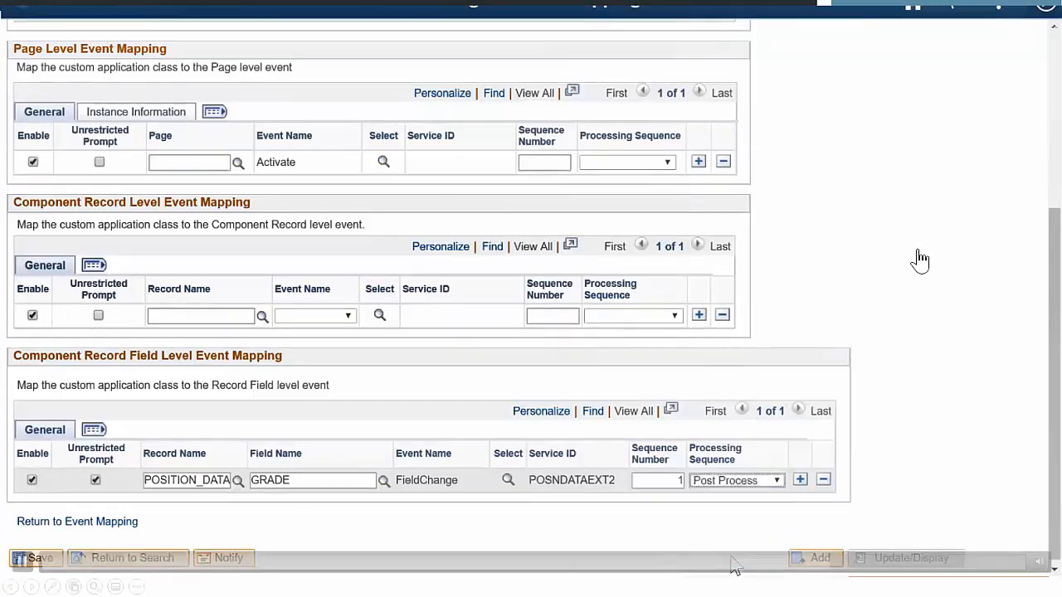
left_click(47, 562)
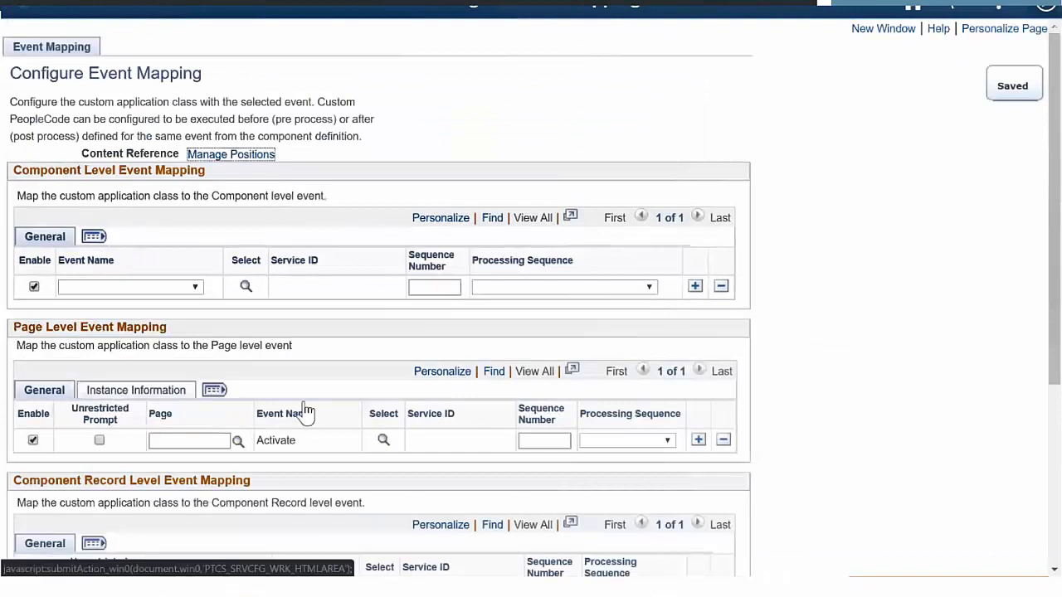
- Return to the homepage, open the position list in Position Management, and search for descriptions matching %Benefits%
left_click(912, 10)
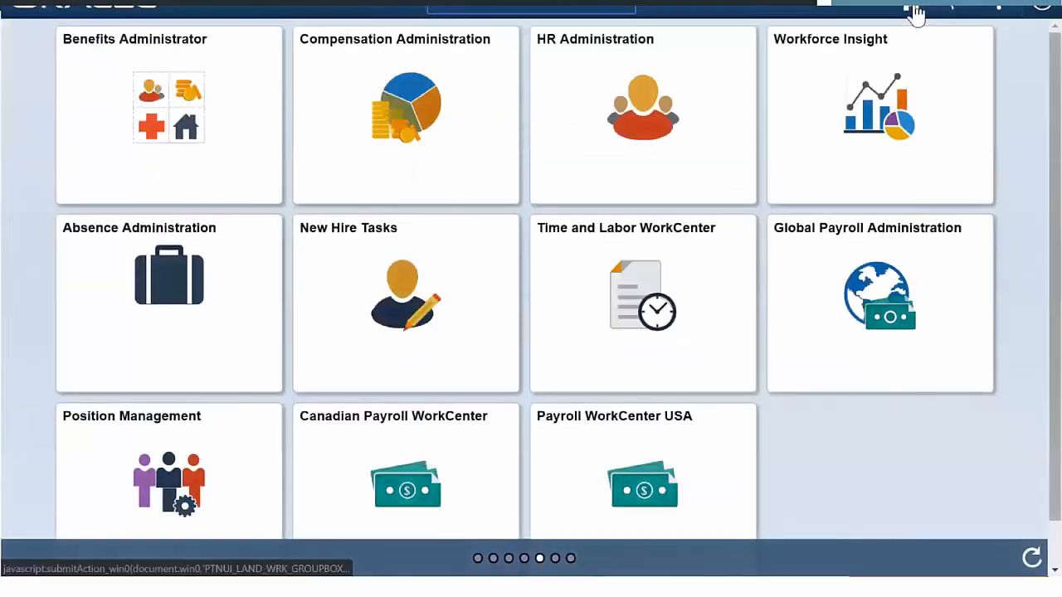
left_click(249, 445)
left_click(228, 140)
left_click(170, 174)
type("%Benefits%")
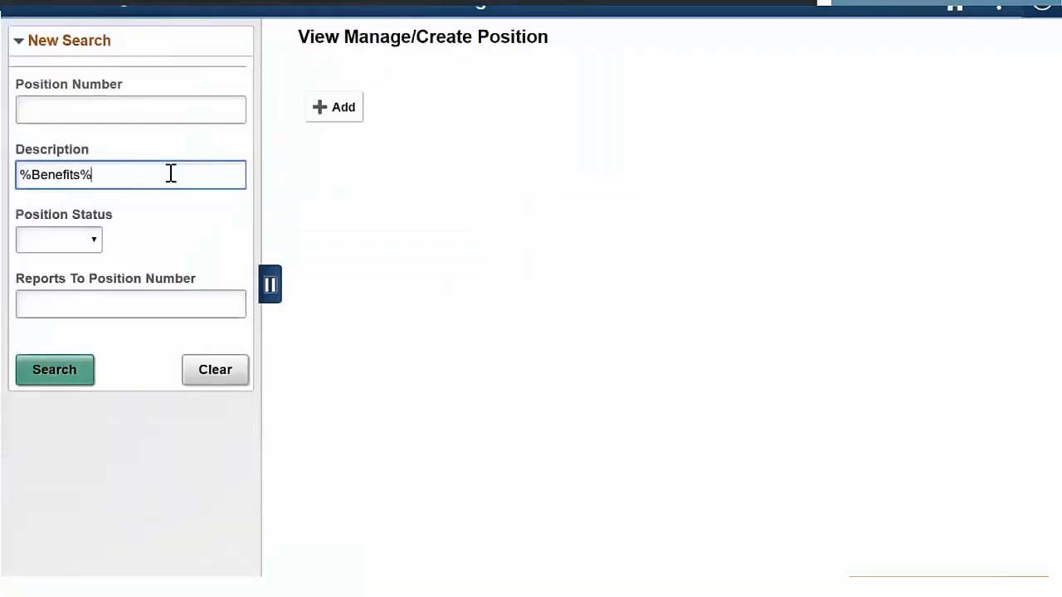
left_click(63, 378)
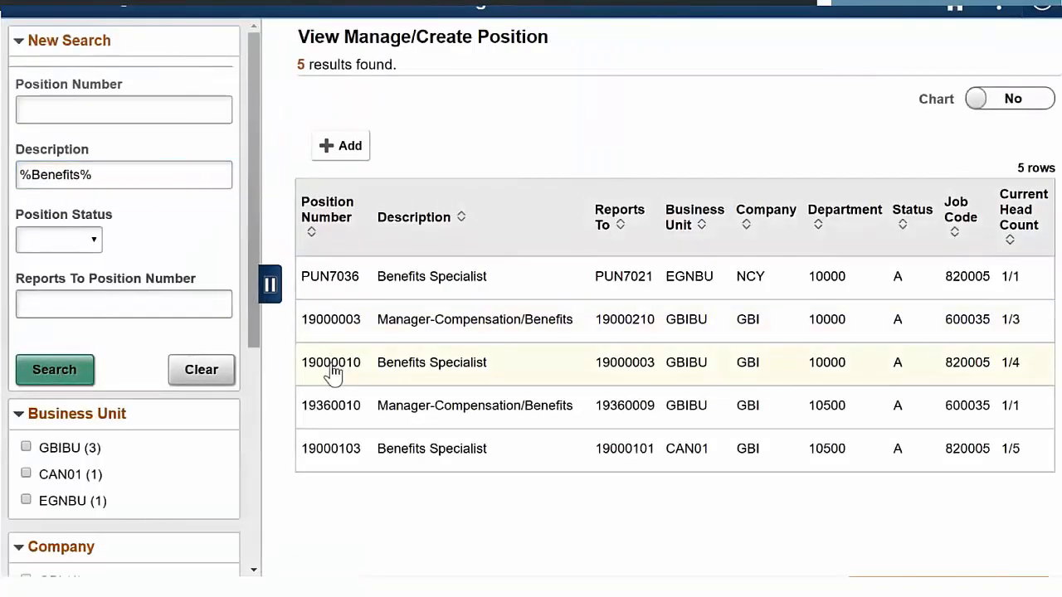
- Open Benefits Specialist position 19000010 and clone it as position number 99000099
left_click(332, 365)
left_click(1020, 49)
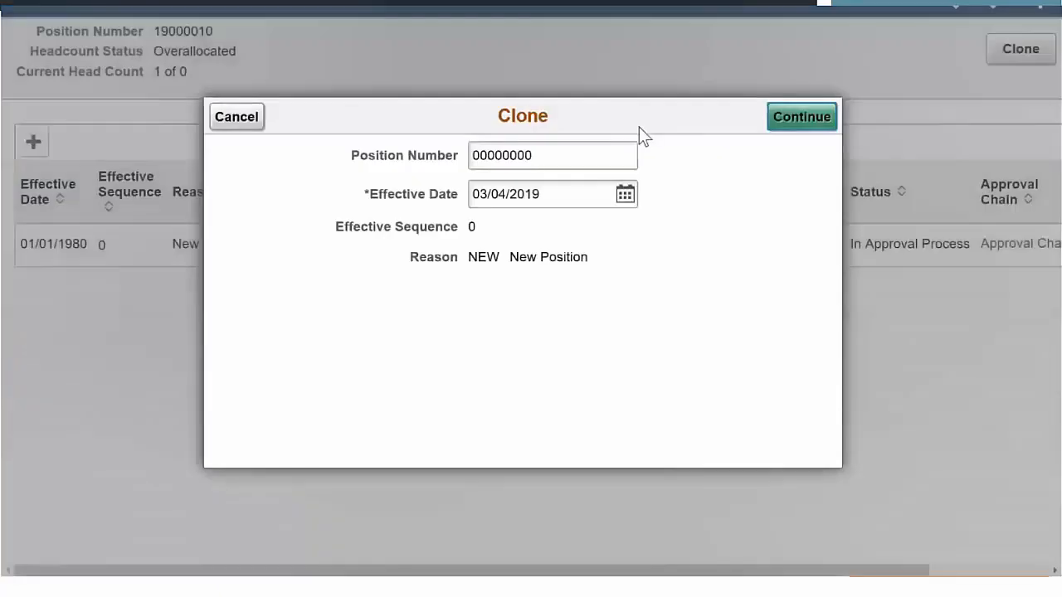
double_click(522, 154)
type("9900")
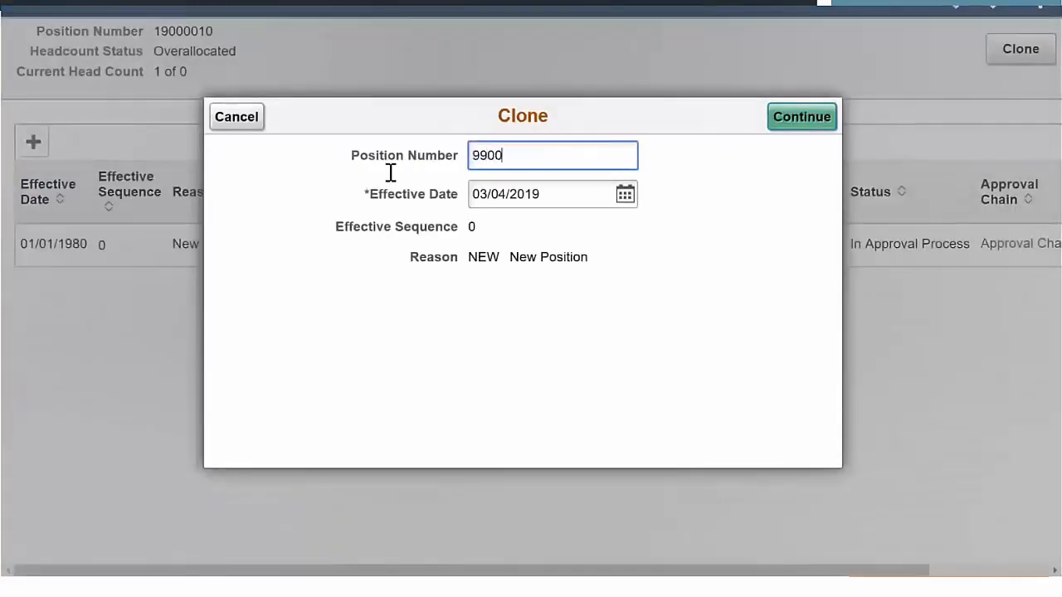
type("0099")
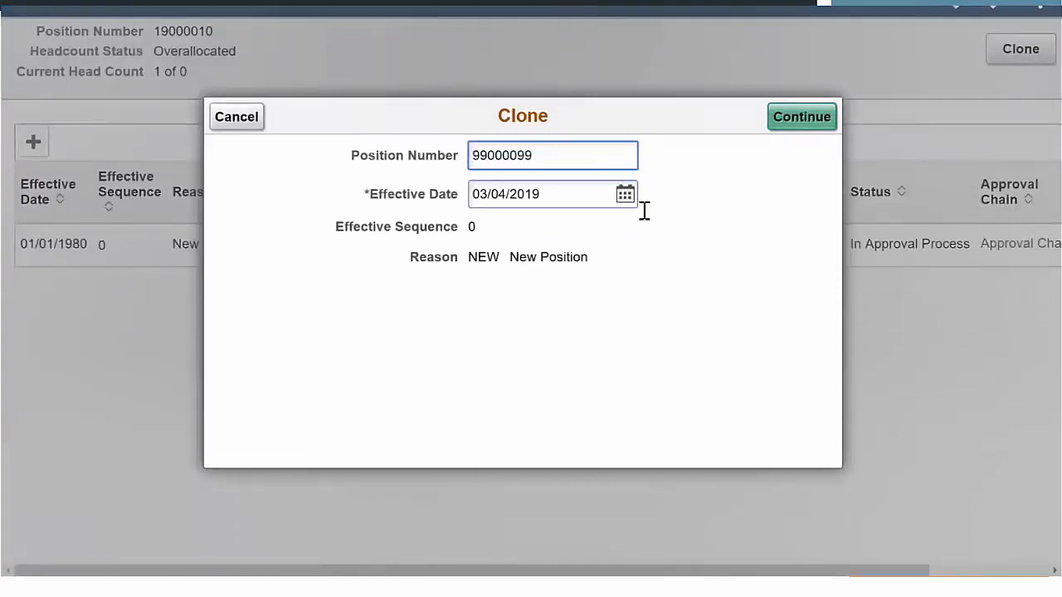
left_click(794, 119)
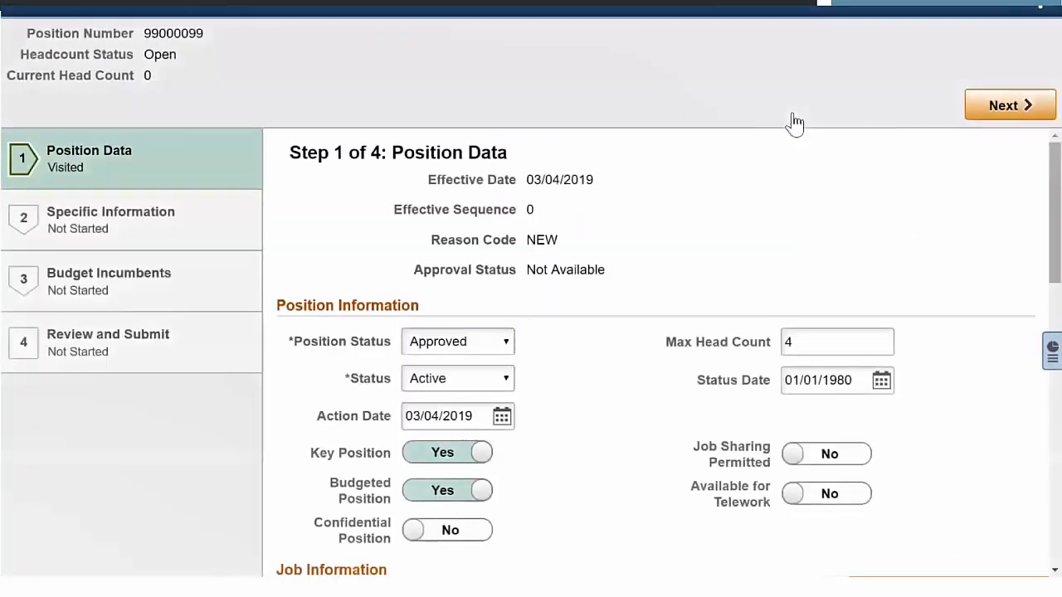
- Set the cloned position's grade to 002 in the Salary Plan Information section to test the event mapping
left_click_drag(1054, 248, 1059, 523)
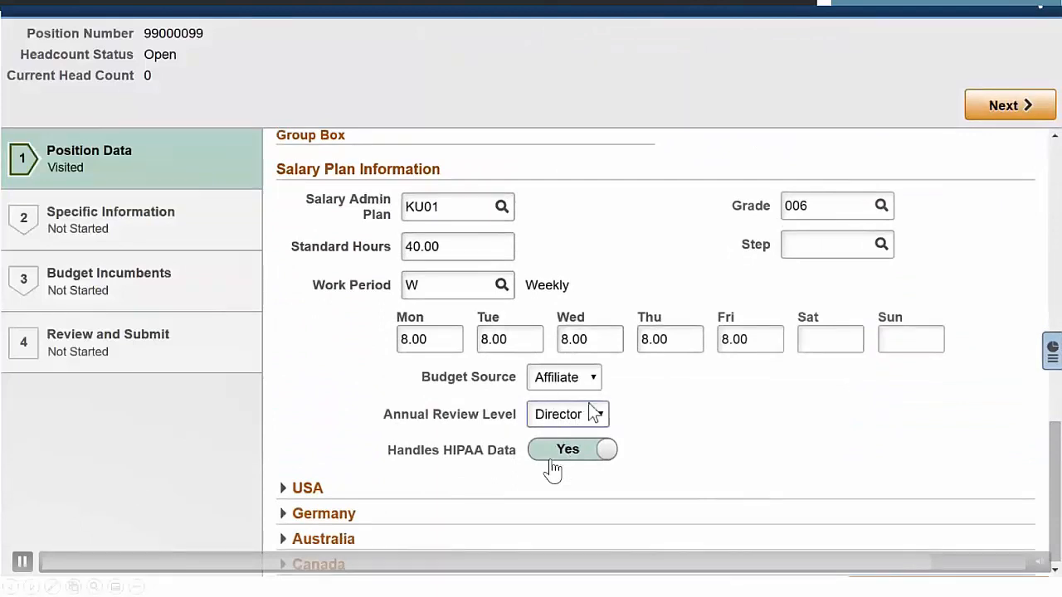
left_click_drag(824, 205, 802, 207)
type("2")
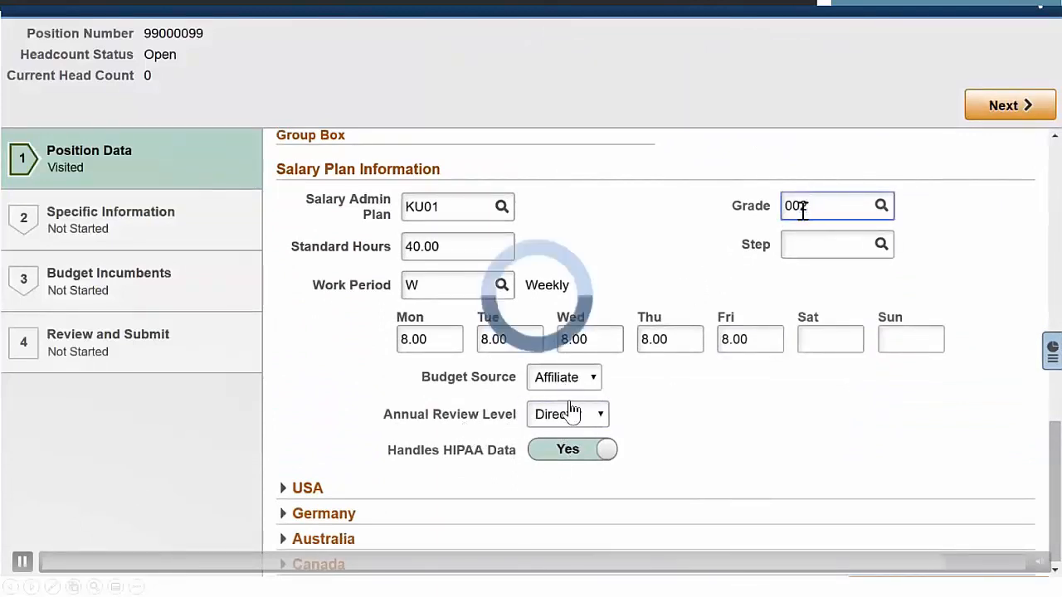
left_click(803, 274)
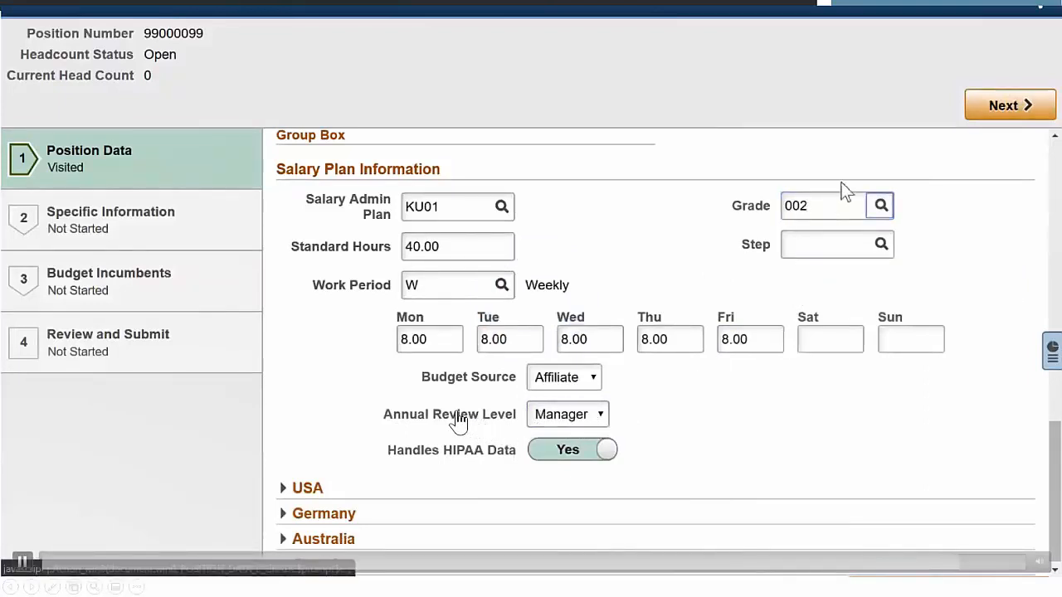
- Change the cloned position's grade to 006 to test the mapped annual review level
left_click(809, 208)
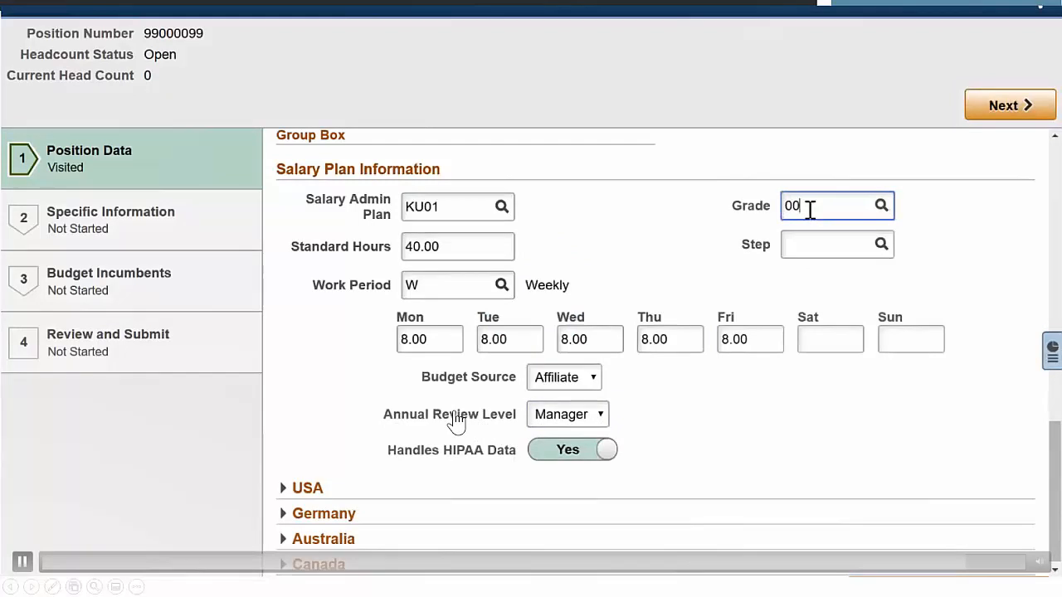
type("6")
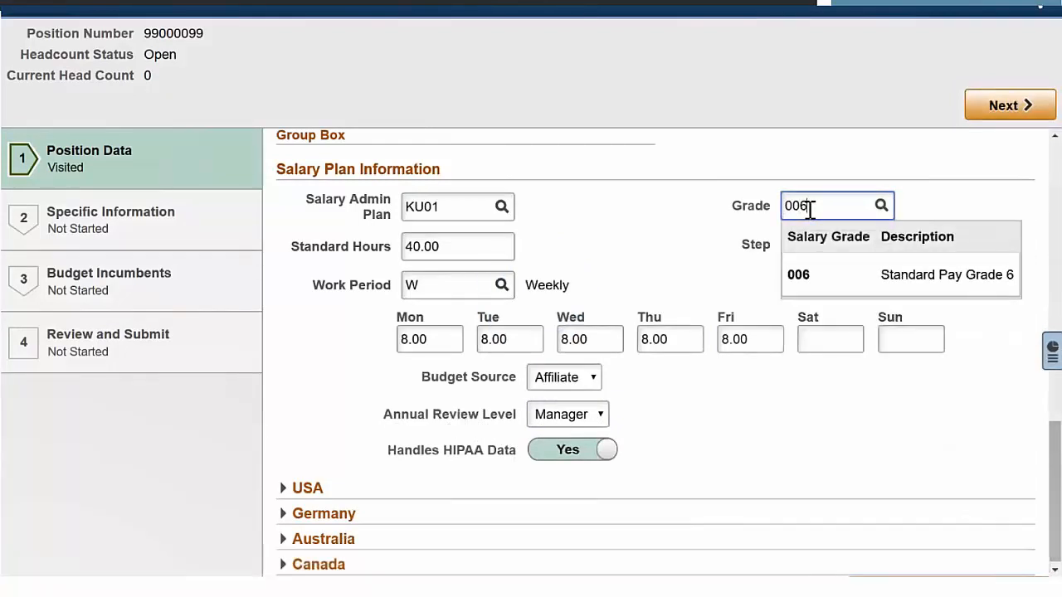
left_click(797, 274)
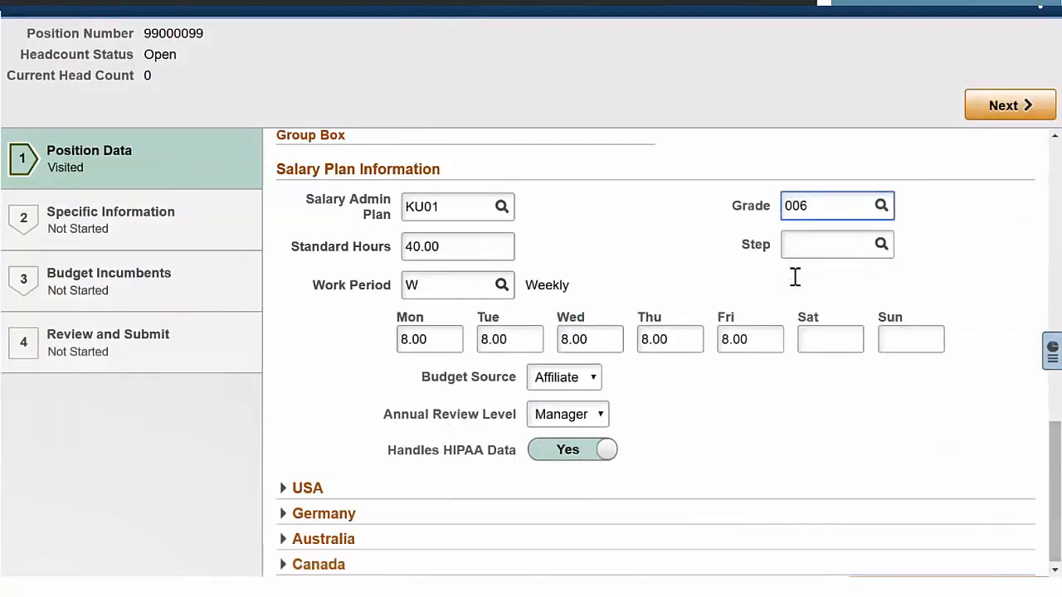
key("Tab")
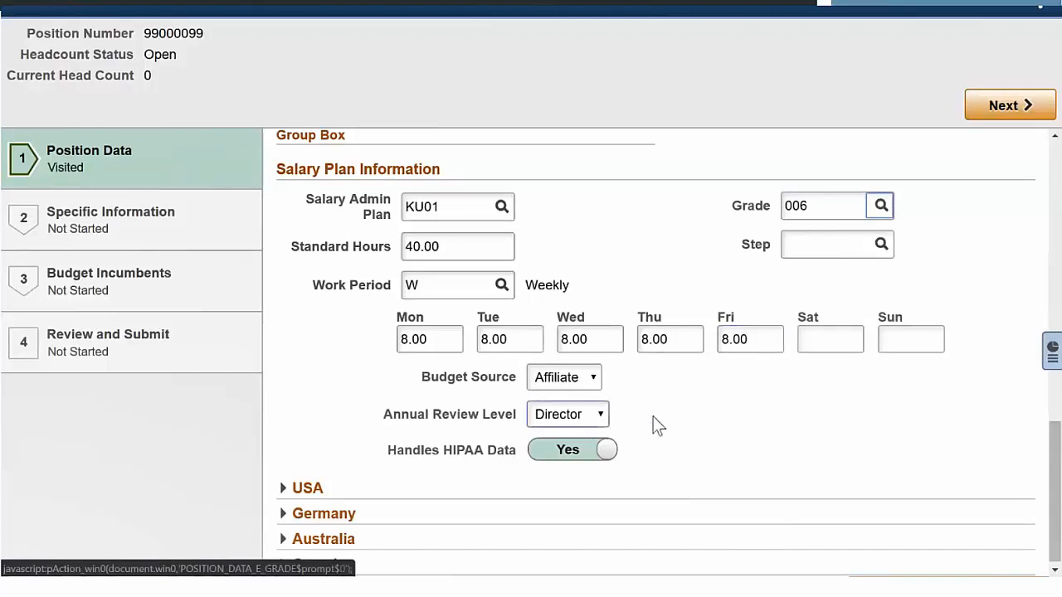
- Change the cloned position's grade to 008 to test the annual review level again
left_click(815, 205)
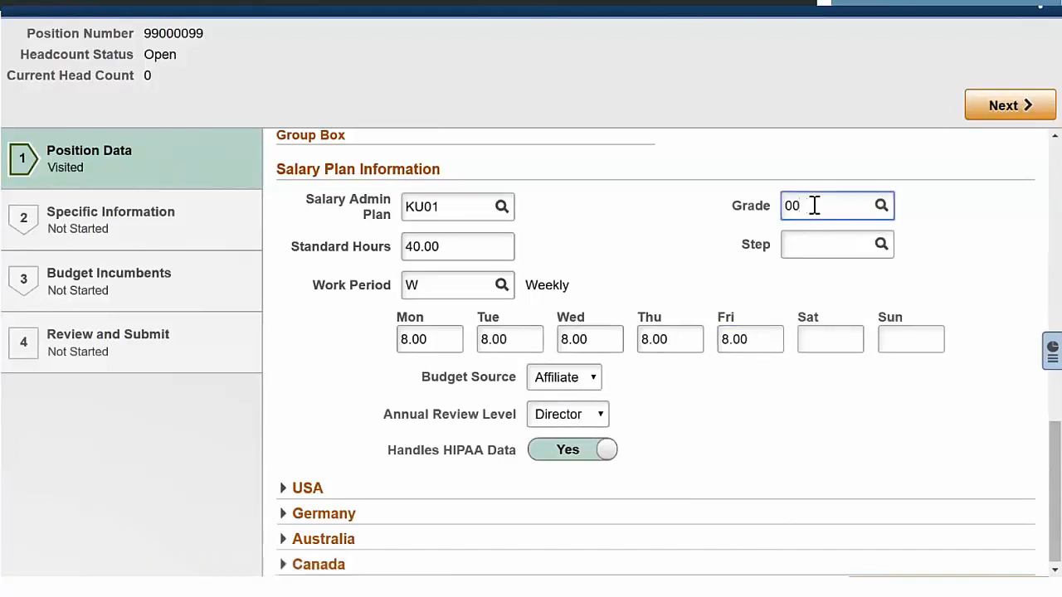
type("8")
key("Tab")
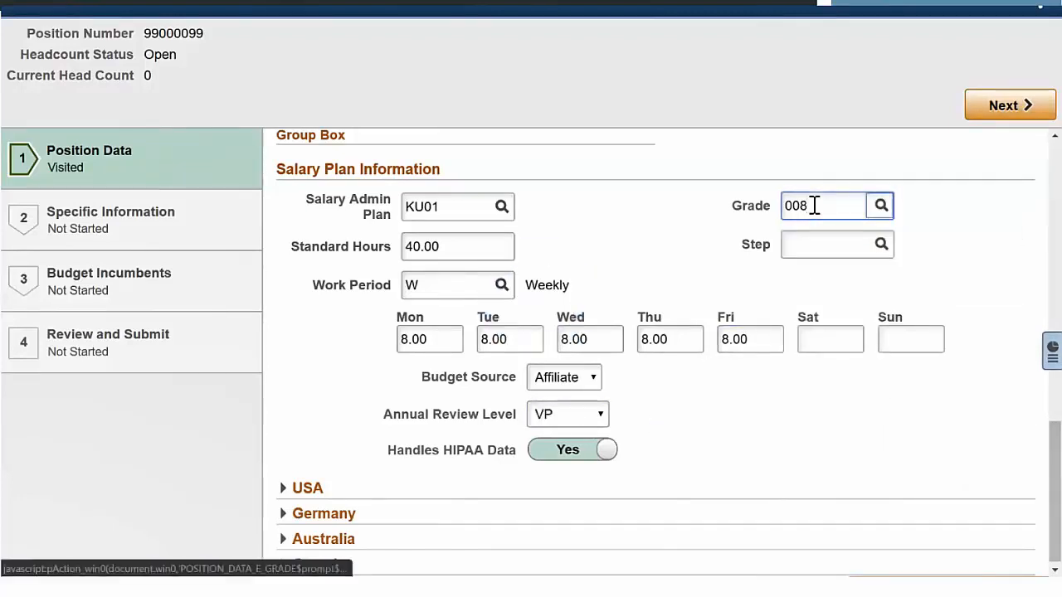
- Set the cloned position's grade to 009 in the Salary Plan Information section
left_click(822, 206)
key("BackSpace")
type("9")
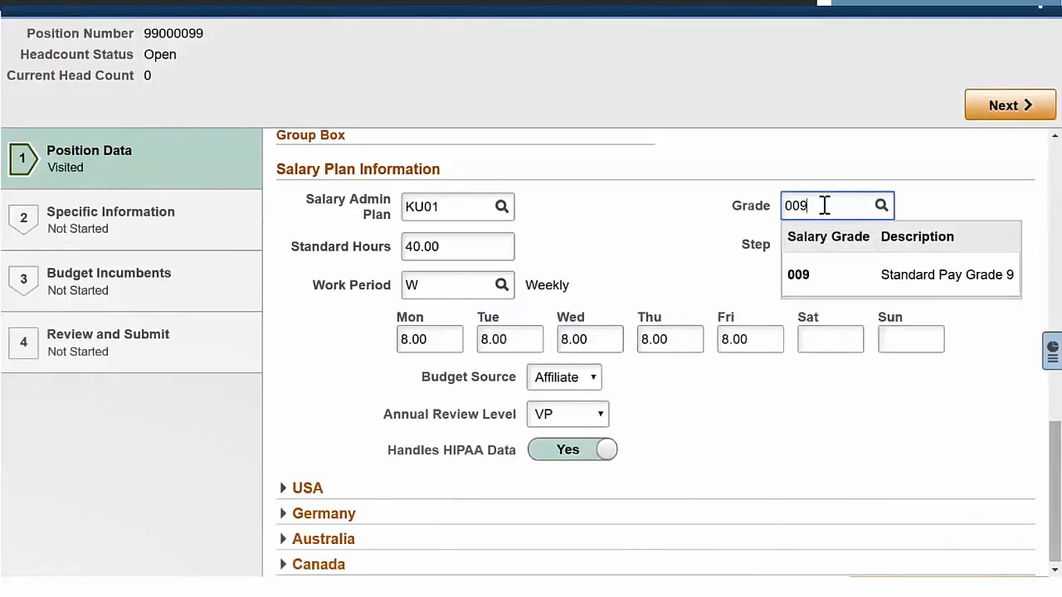
key("Tab")
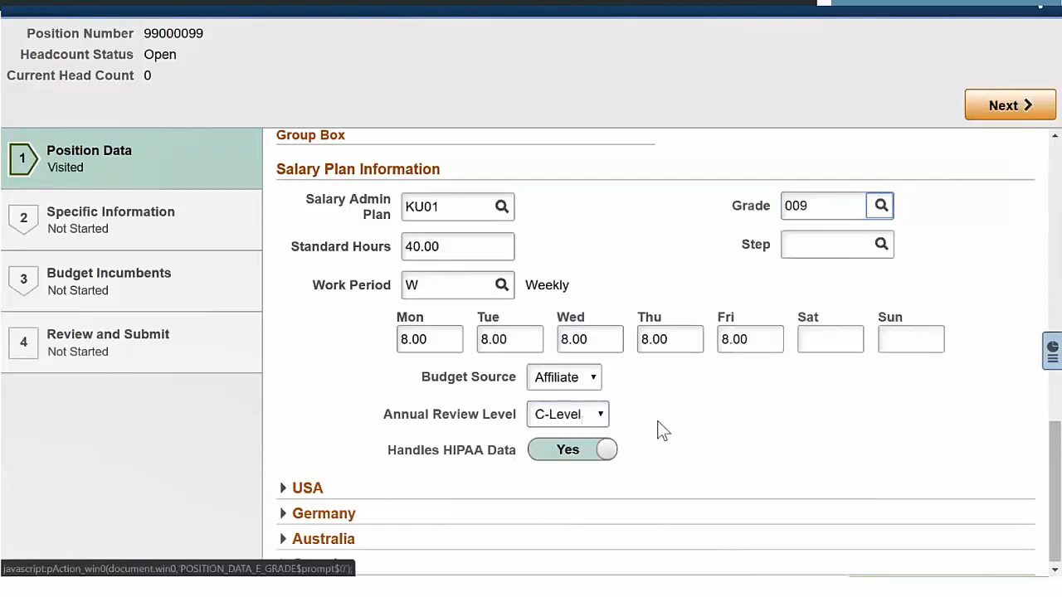